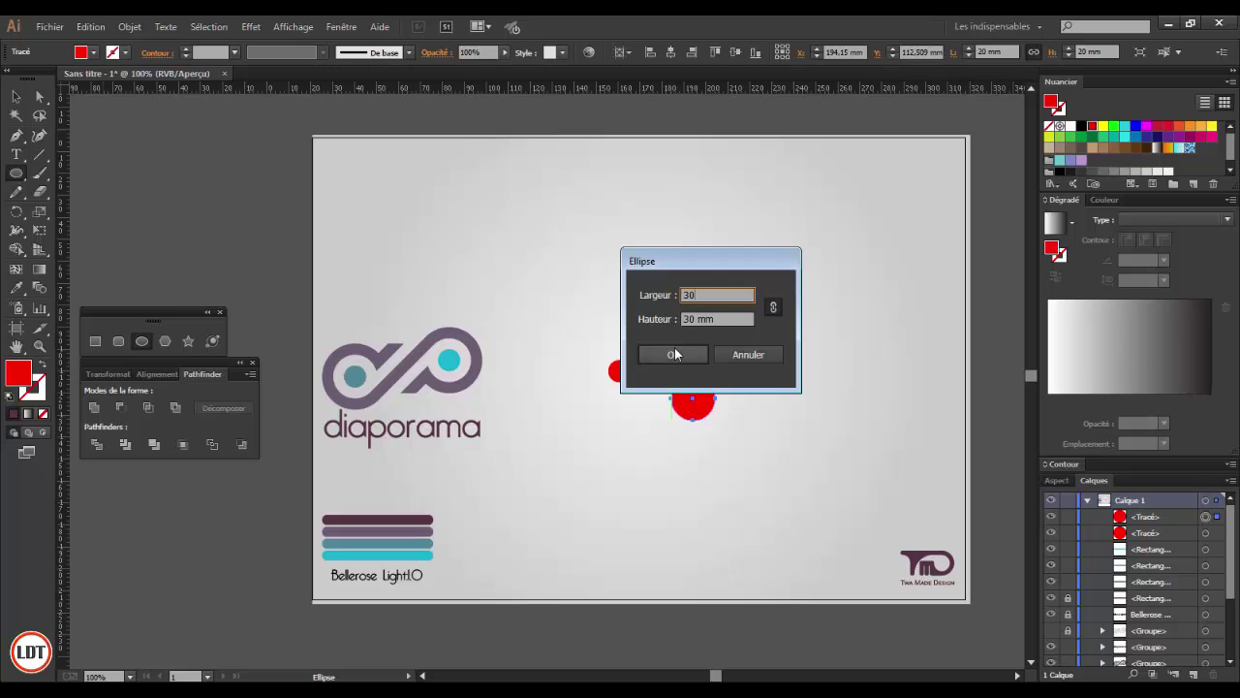
Create the third circle at 30 mm wide and high, and centre all three circles on one another horizontally and vertically
{"action": "left_click", "coordinate": [672, 354]}
{"action": "left_click", "coordinate": [15, 97]}
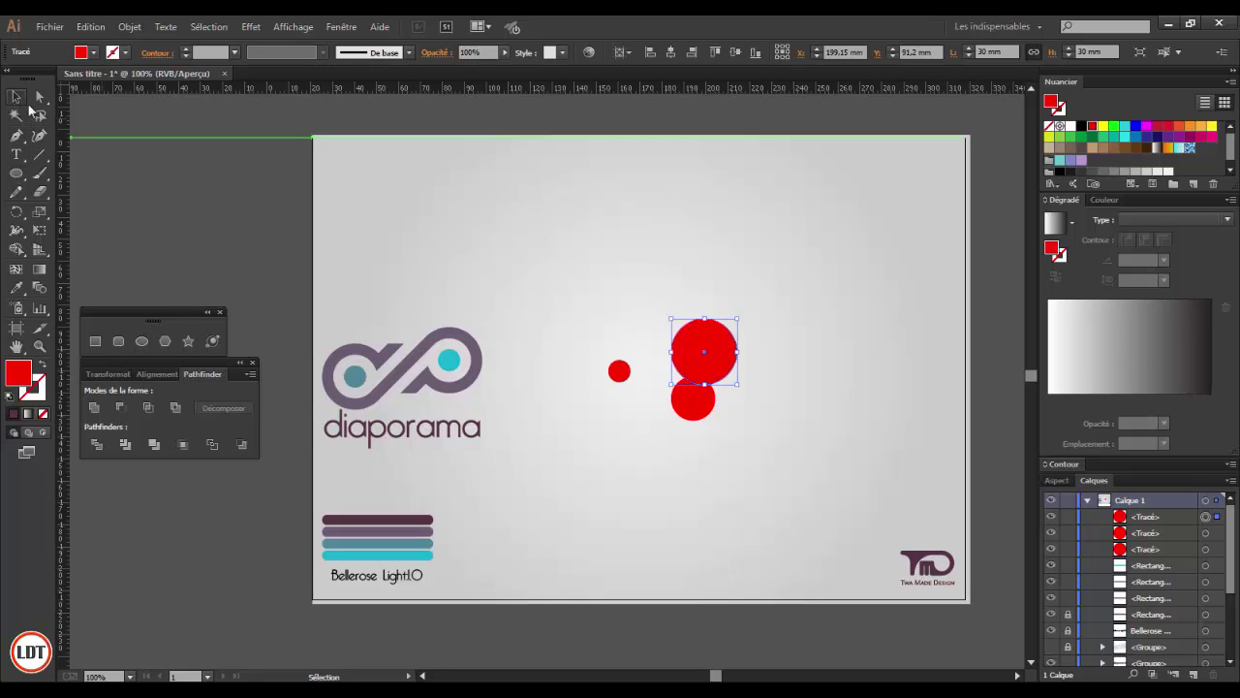
{"action": "left_click_drag", "start_coordinate": [571, 285], "coordinate": [748, 471]}
{"action": "left_click", "coordinate": [672, 56]}
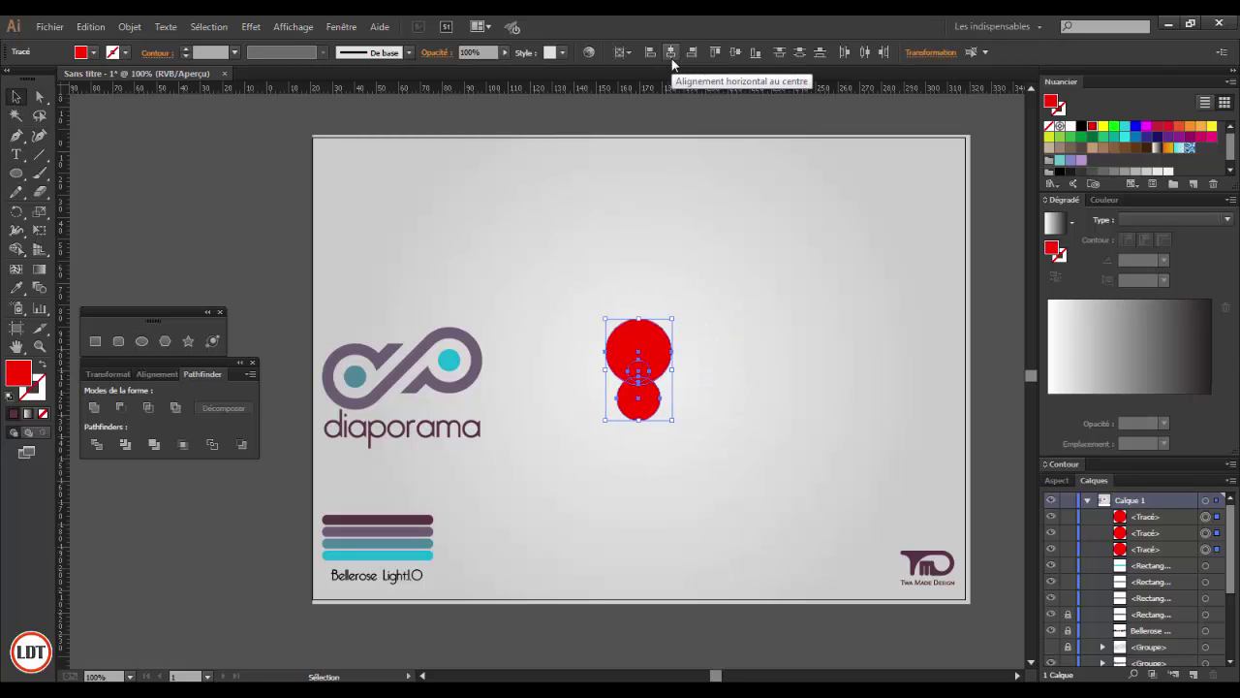
{"action": "left_click", "coordinate": [737, 56]}
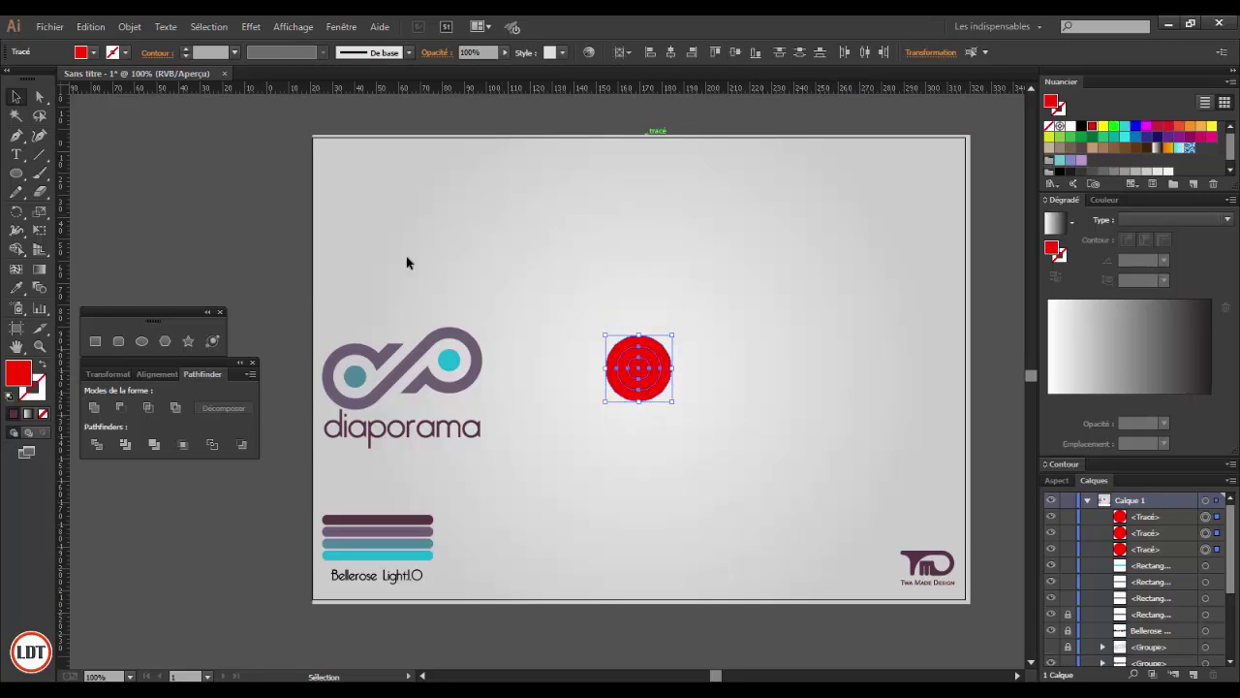
Swap fill and stroke on the three concentric circles so they have a red outline and no fill
{"action": "left_click", "coordinate": [41, 365]}
{"action": "left_click", "coordinate": [689, 357]}
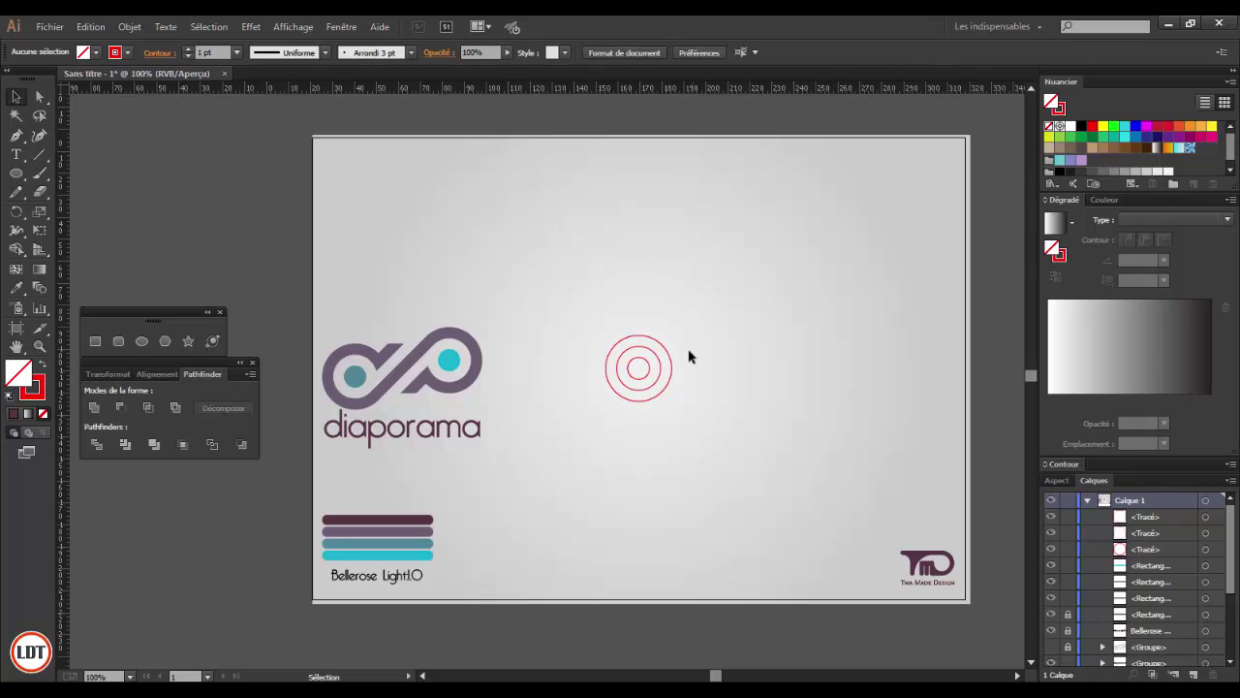
Draw two vertical lines about 33 mm long, ending at the rightmost points of the outer and middle circles
{"action": "scroll", "coordinate": [684, 362], "scroll_direction": "up", "scroll_amount": 3}
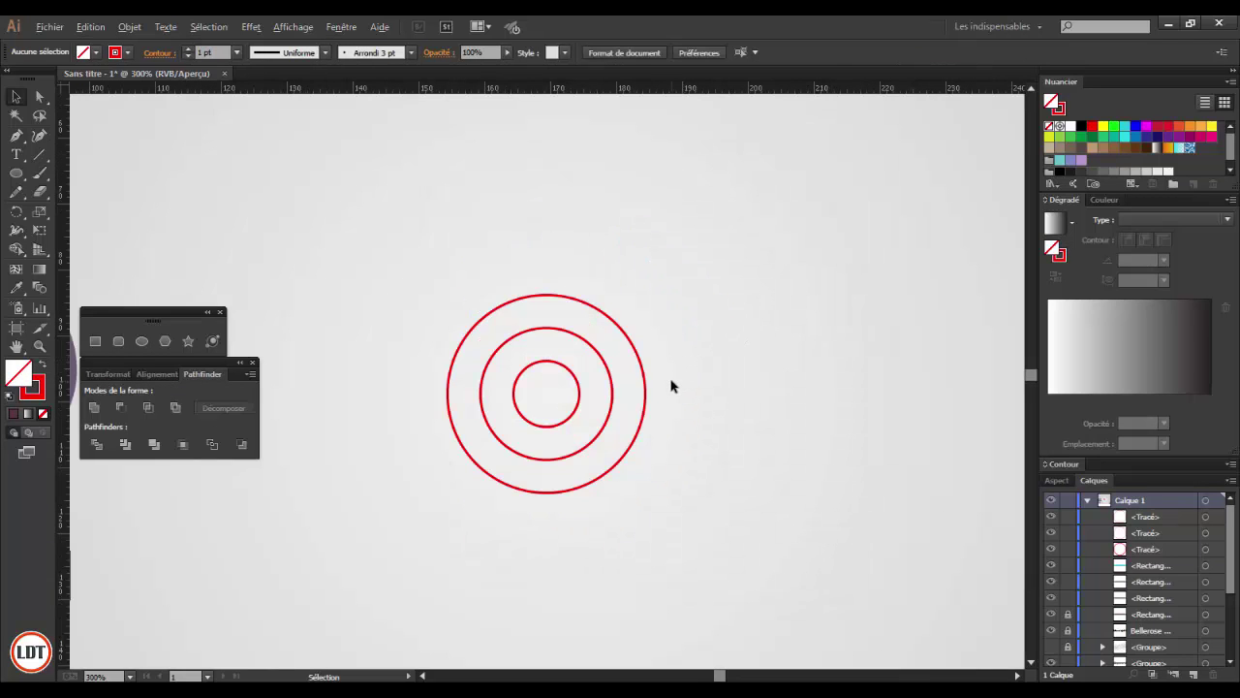
{"action": "scroll", "coordinate": [672, 386], "scroll_direction": "up", "scroll_amount": 1}
{"action": "scroll", "coordinate": [671, 386], "scroll_direction": "left", "scroll_amount": 2}
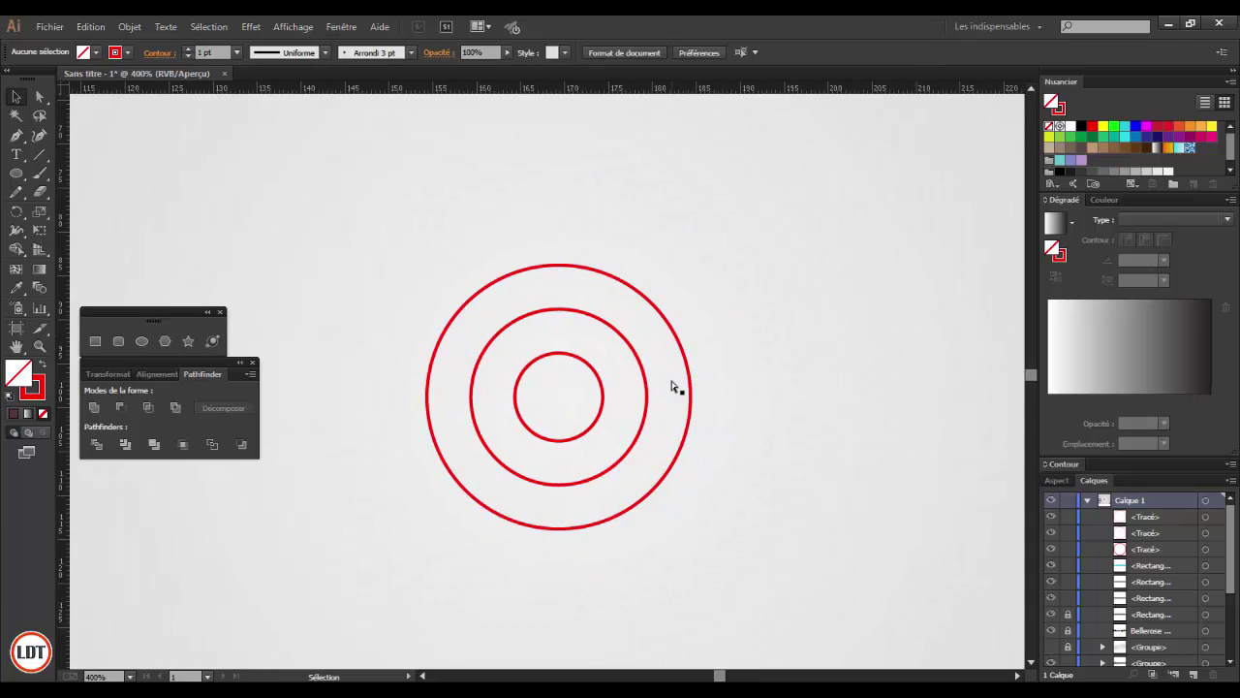
{"action": "left_click", "coordinate": [38, 158]}
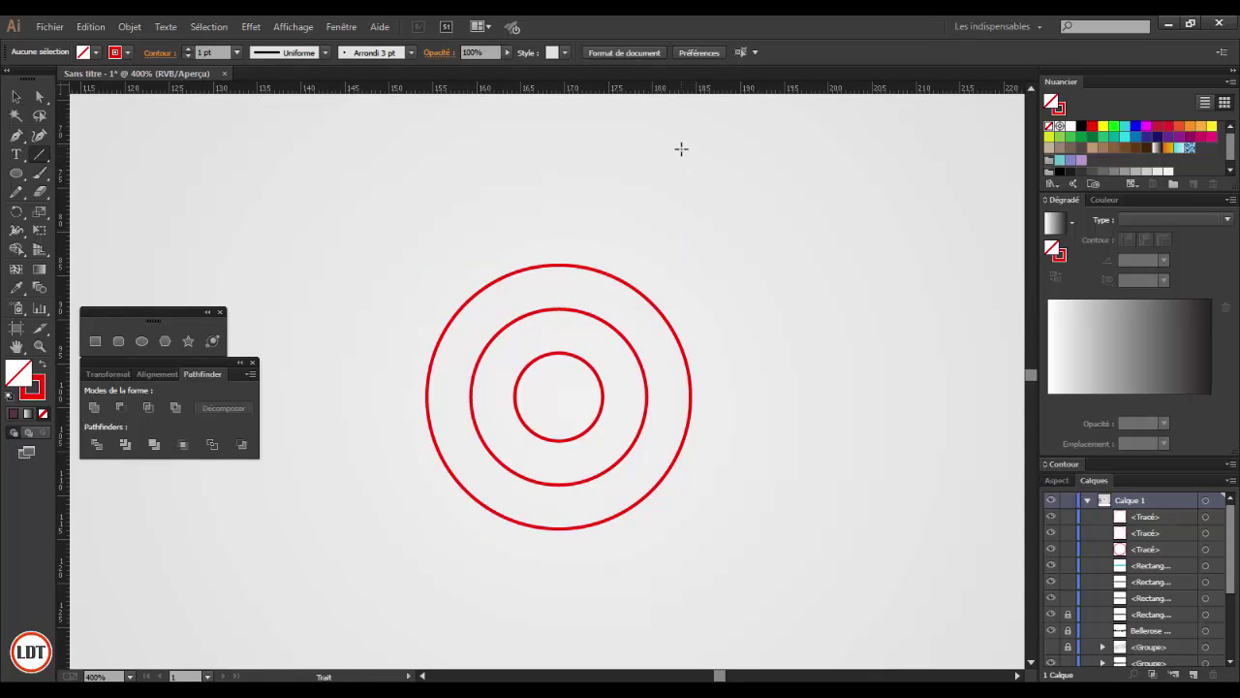
{"action": "scroll", "coordinate": [681, 150], "scroll_direction": "up", "scroll_amount": 1}
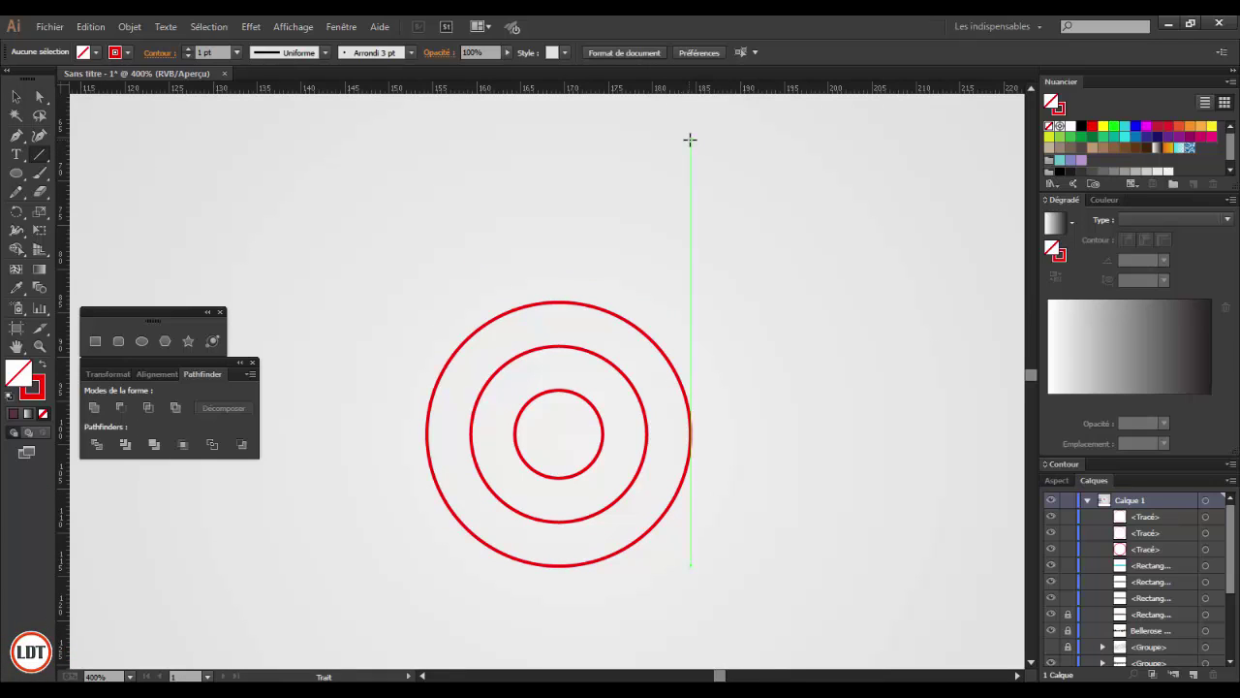
{"action": "left_click_drag", "start_coordinate": [689, 142], "coordinate": [690, 435]}
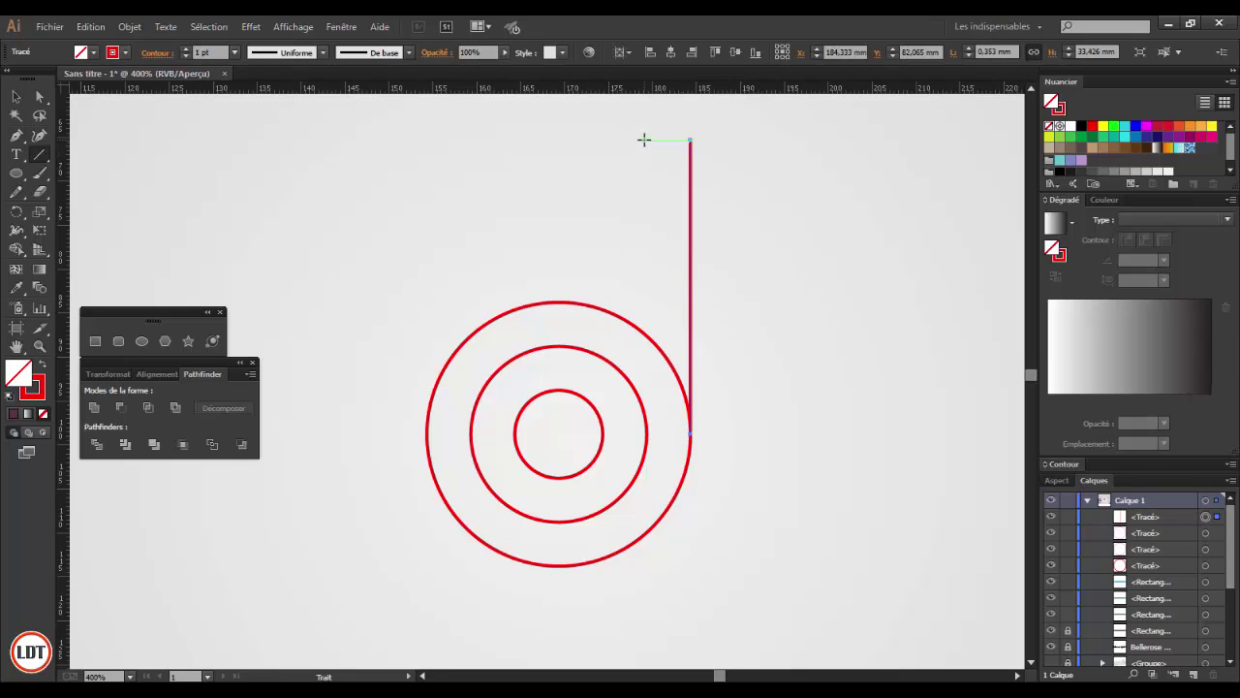
{"action": "left_click_drag", "start_coordinate": [646, 142], "coordinate": [645, 432]}
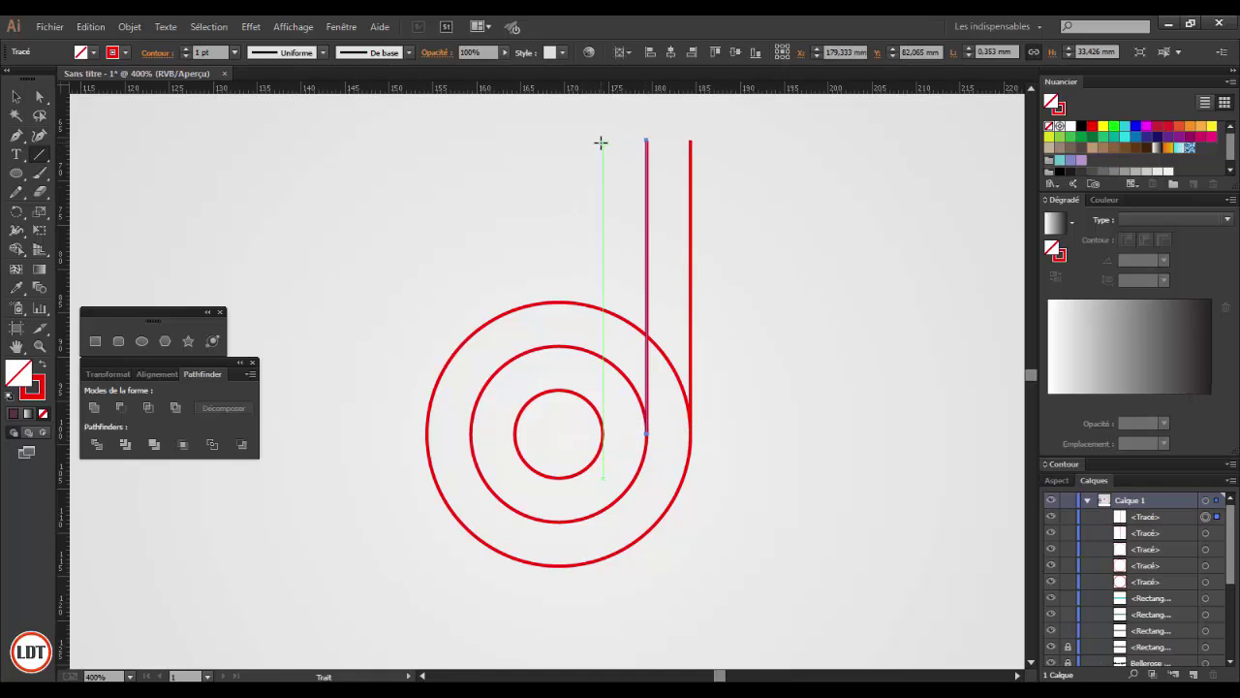
{"action": "left_click_drag", "start_coordinate": [601, 140], "coordinate": [602, 435]}
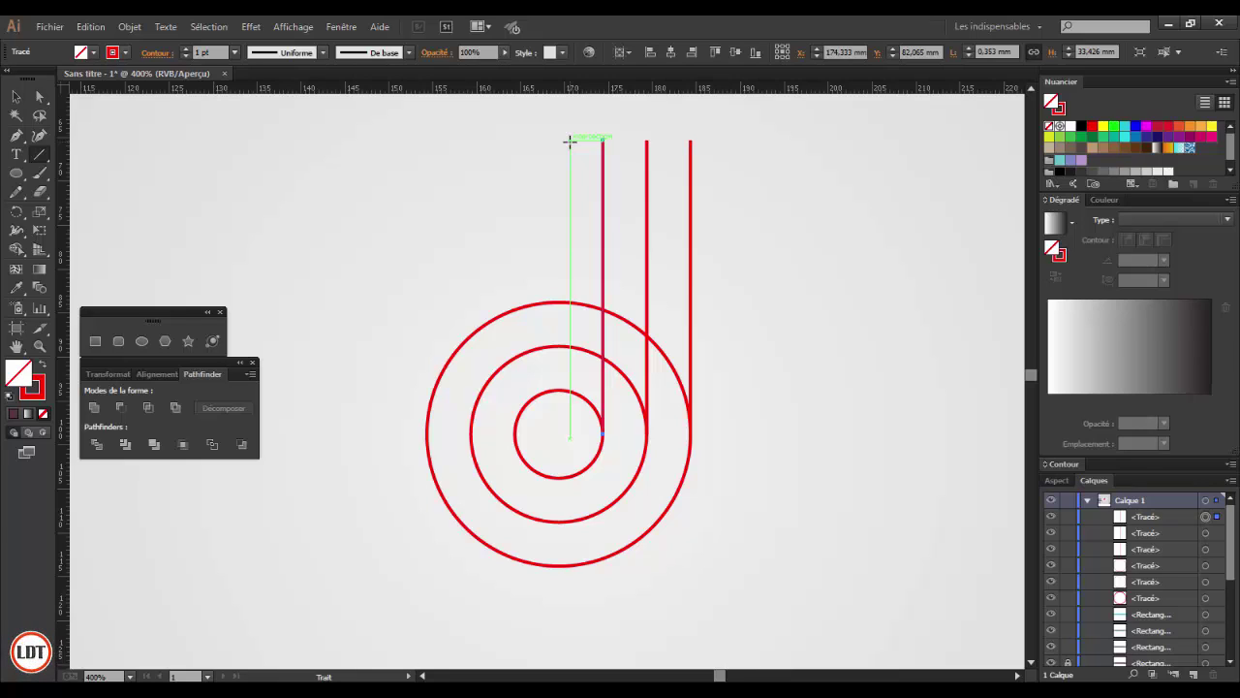
{"action": "left_click", "coordinate": [17, 97]}
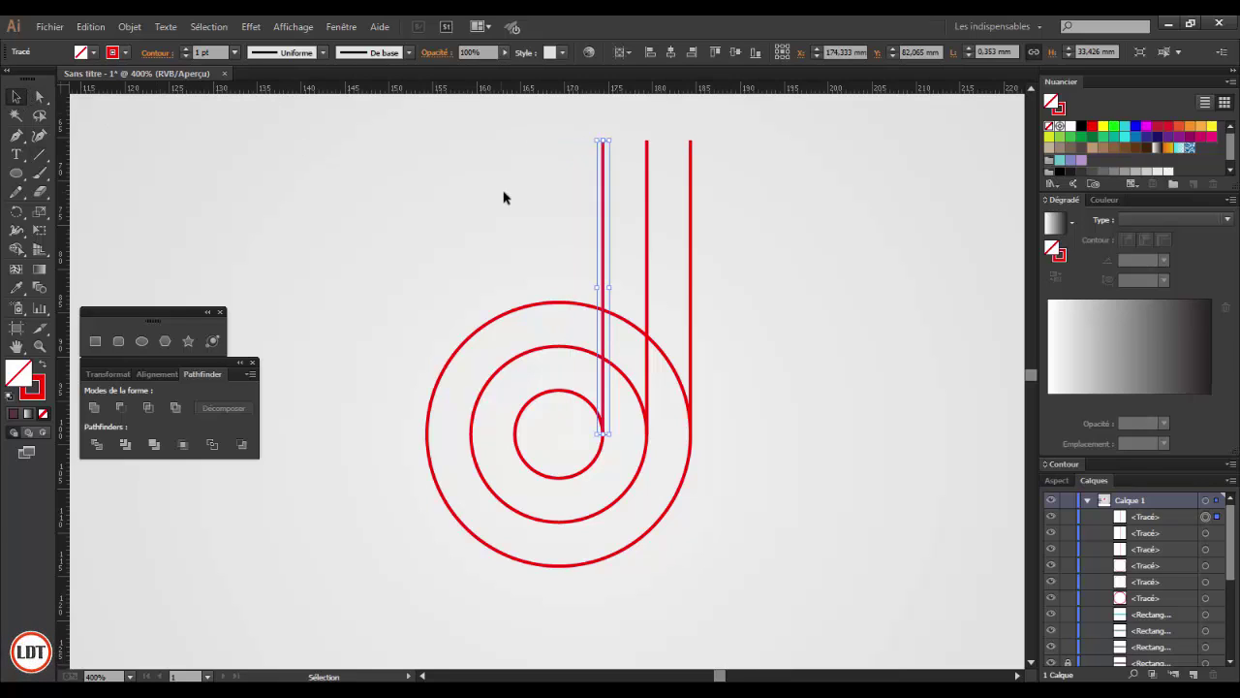
{"action": "left_click_drag", "start_coordinate": [537, 182], "coordinate": [609, 257]}
{"action": "key", "text": "Delete"}
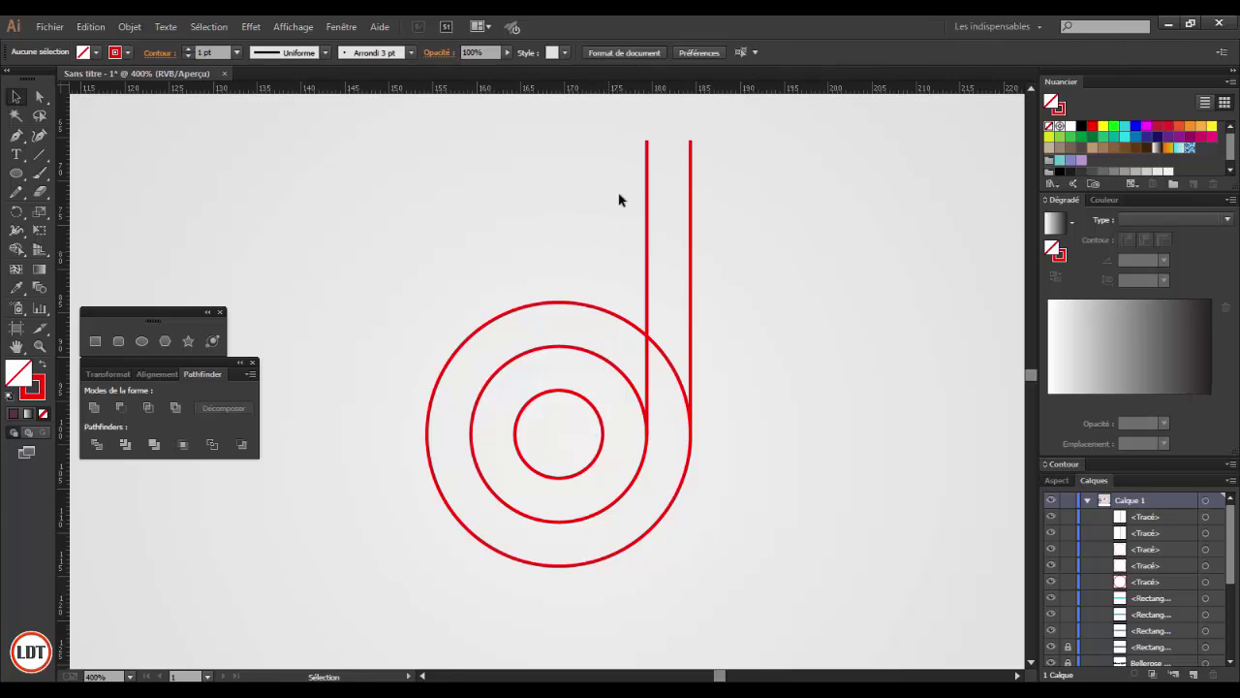
Duplicate both vertical lines about 10 mm to the left, onto the inner circle's right edge and the common centre
{"action": "left_click_drag", "start_coordinate": [690, 177], "coordinate": [684, 206]}
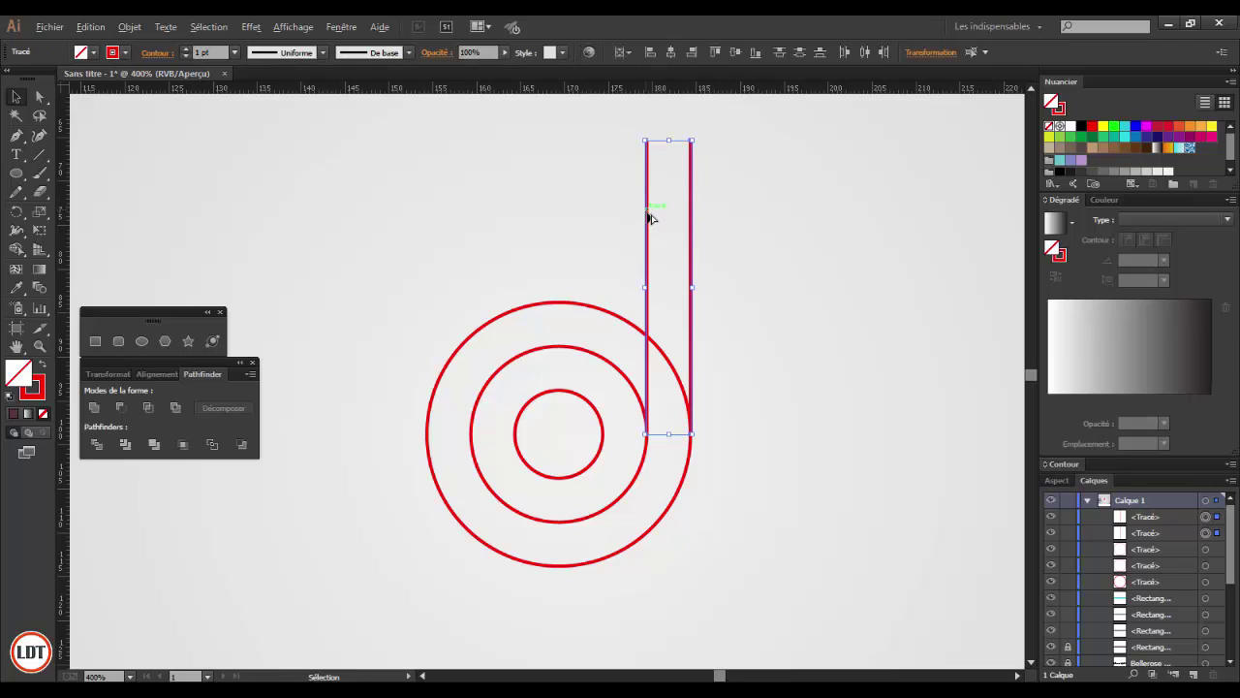
{"action": "left_click_drag", "start_coordinate": [648, 217], "coordinate": [561, 210]}
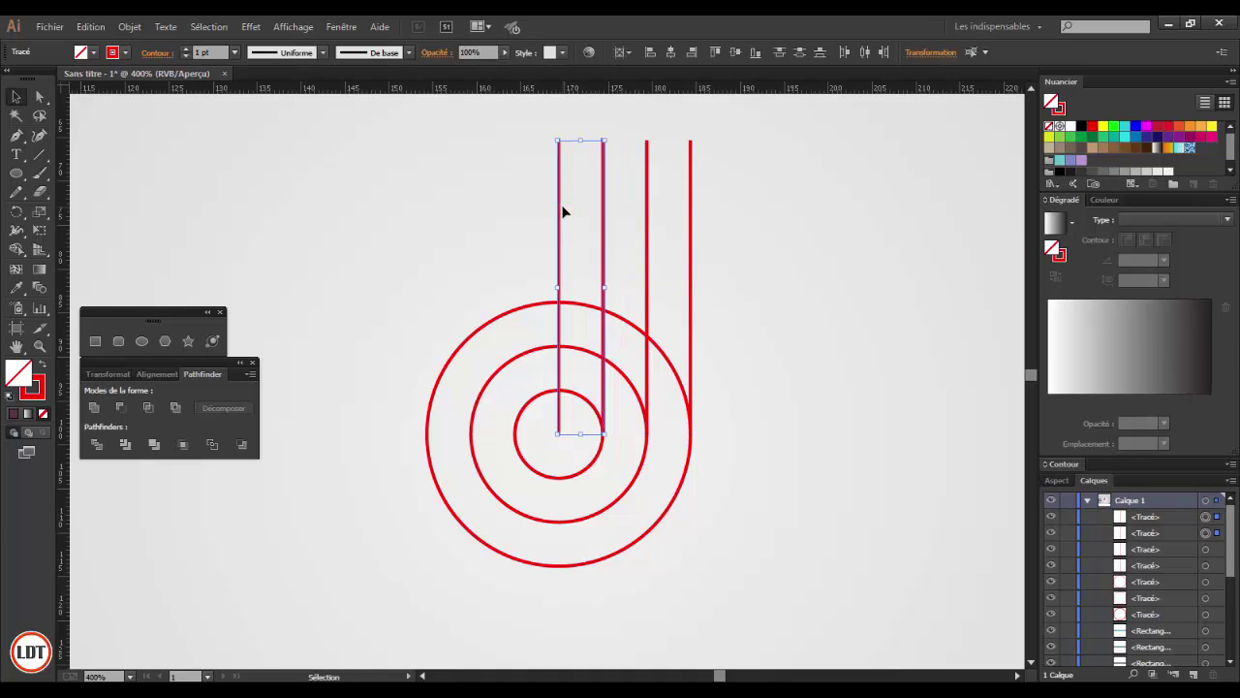
{"action": "left_click", "coordinate": [472, 269]}
Draw a 45° line about 27 mm wide and high from the outer circle's upper-left edge, rising right across the vertical lines
{"action": "left_click", "coordinate": [41, 155]}
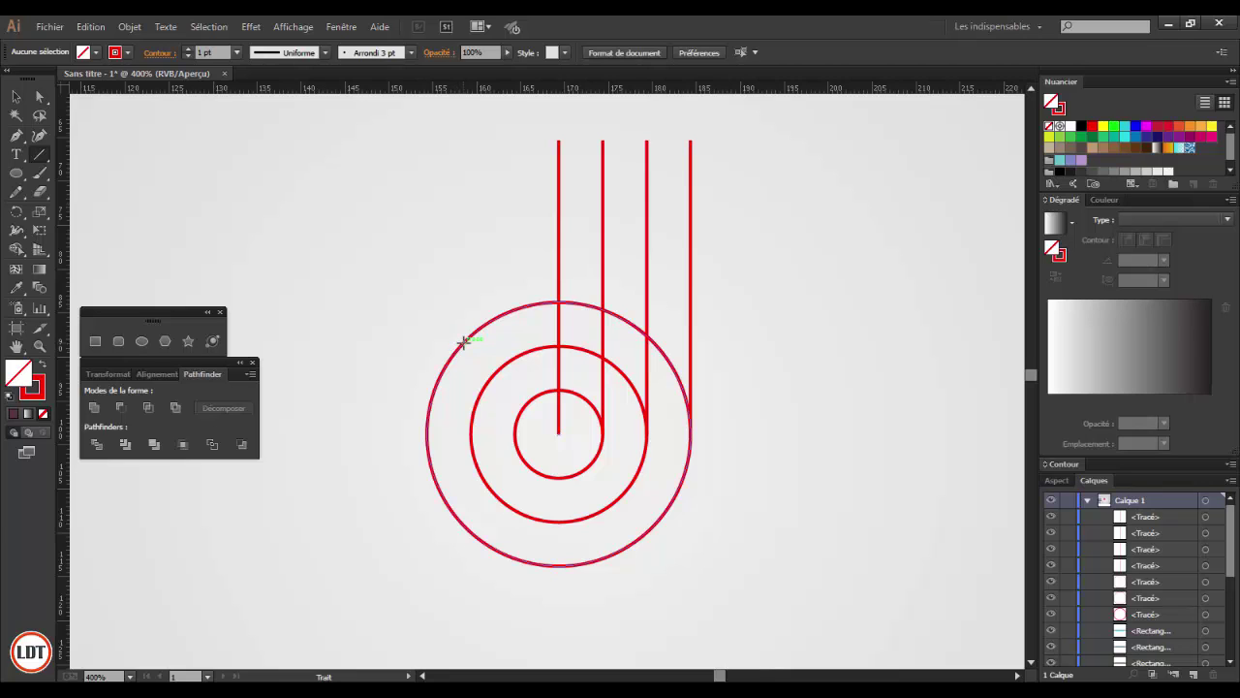
{"action": "left_click_drag", "start_coordinate": [463, 341], "coordinate": [705, 116]}
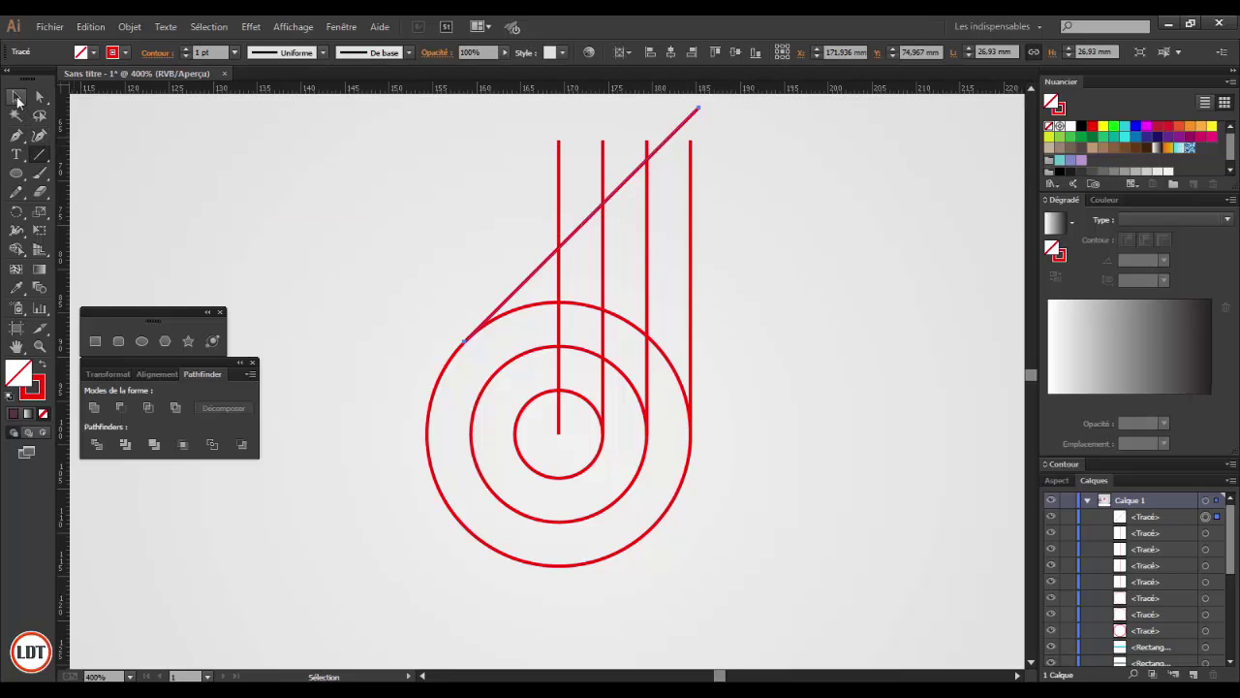
{"action": "left_click", "coordinate": [18, 99]}
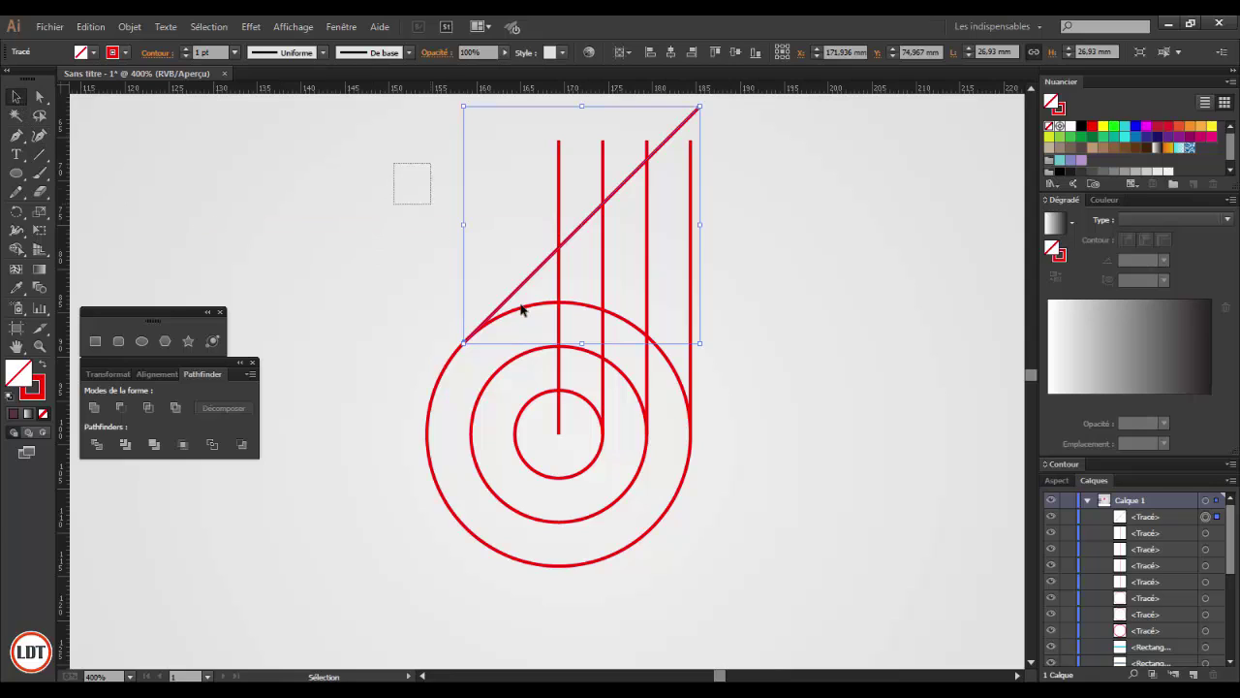
{"action": "left_click_drag", "start_coordinate": [521, 308], "coordinate": [403, 261]}
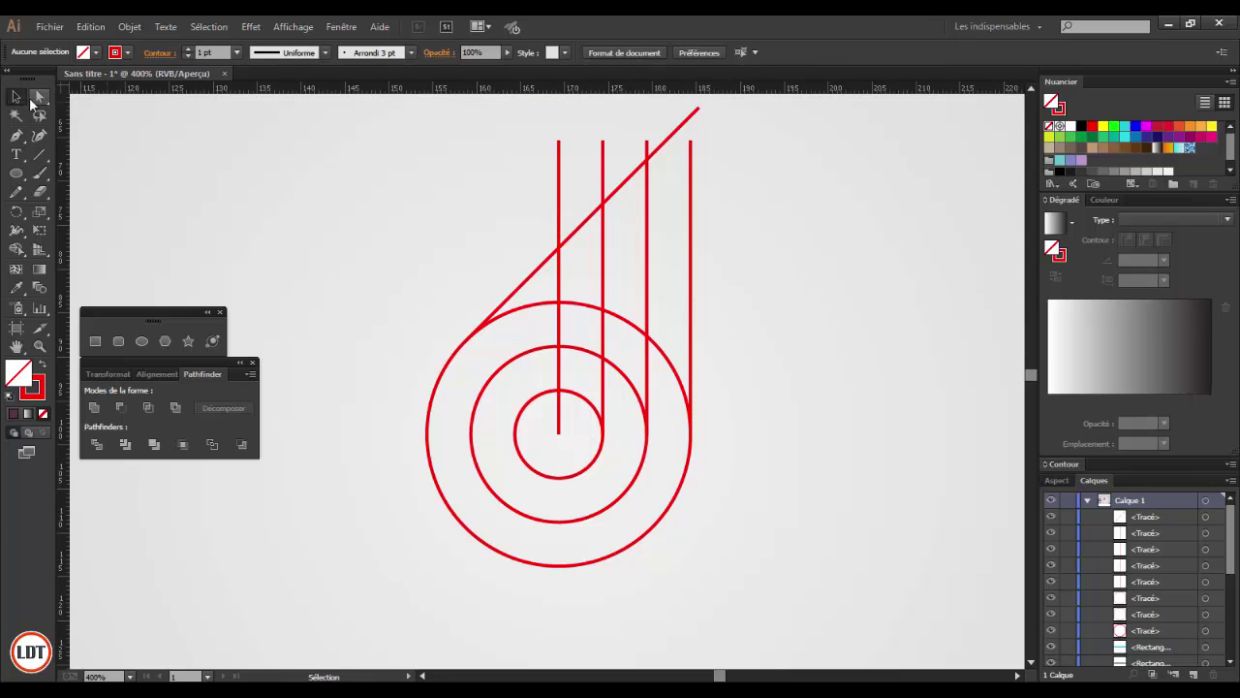
Extend the upper end of the rightmost vertical line by about 5 mm so it crosses the diagonal line
{"action": "left_click", "coordinate": [40, 97]}
{"action": "scroll", "coordinate": [783, 310], "scroll_direction": "up", "scroll_amount": 1}
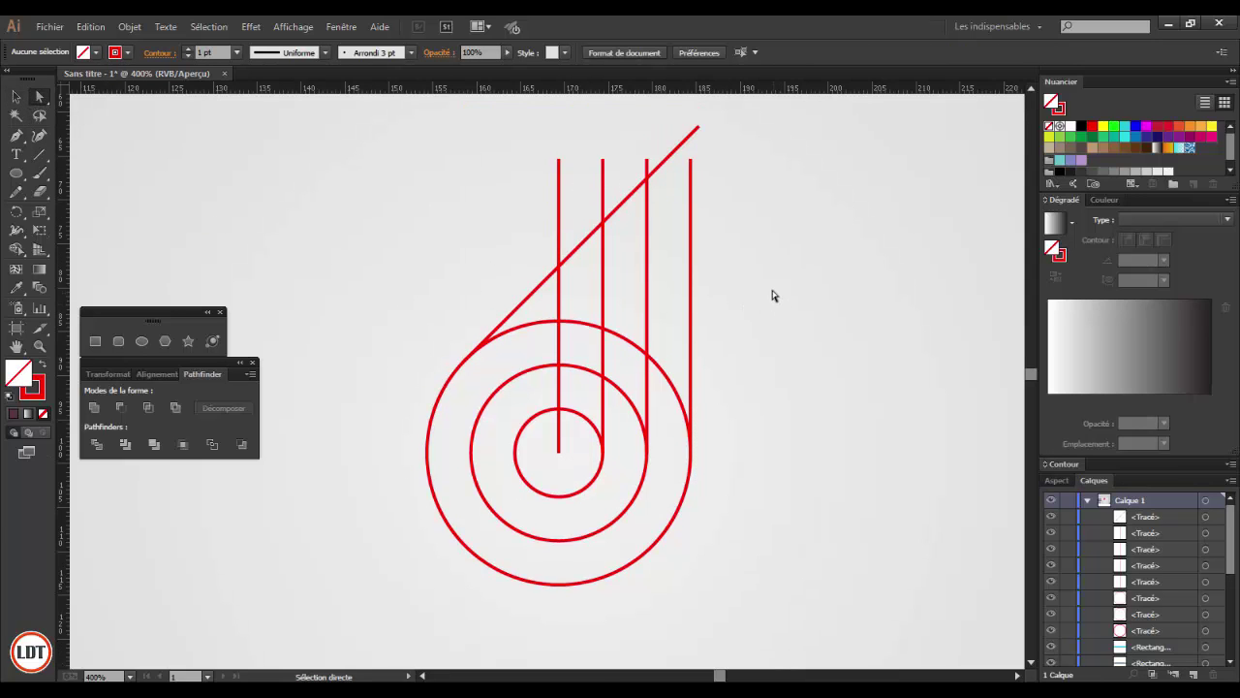
{"action": "scroll", "coordinate": [772, 296], "scroll_direction": "up", "scroll_amount": 4}
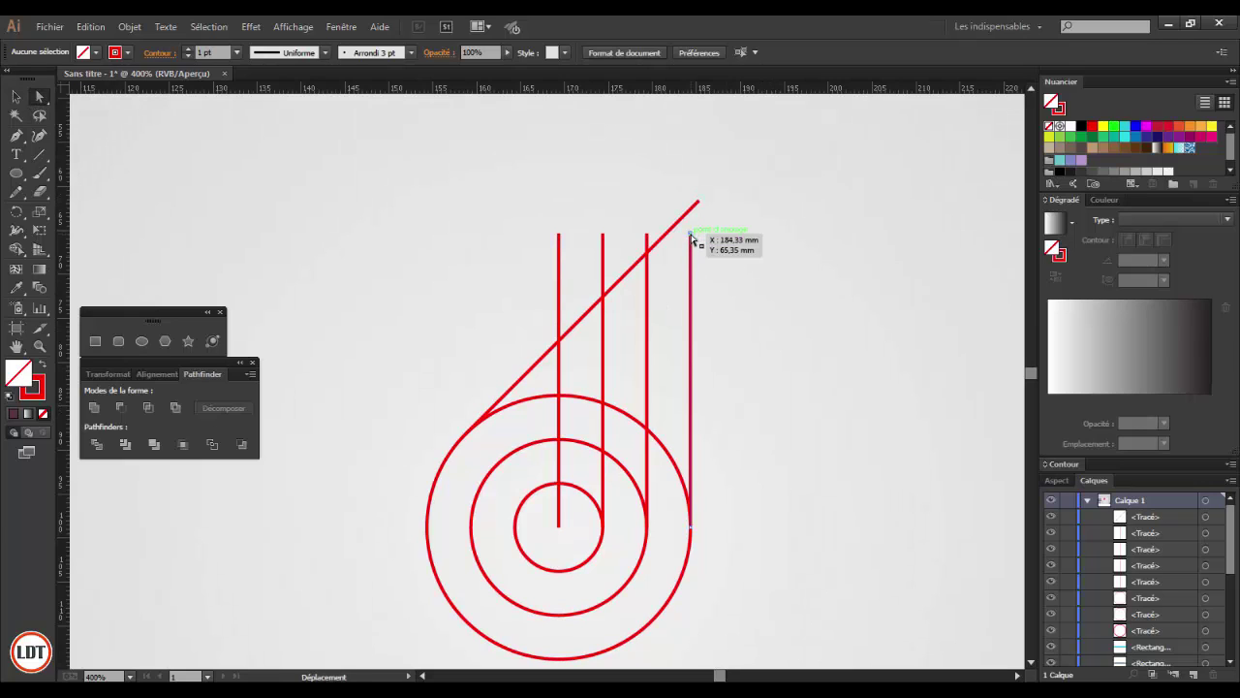
{"action": "left_click_drag", "start_coordinate": [692, 236], "coordinate": [690, 189]}
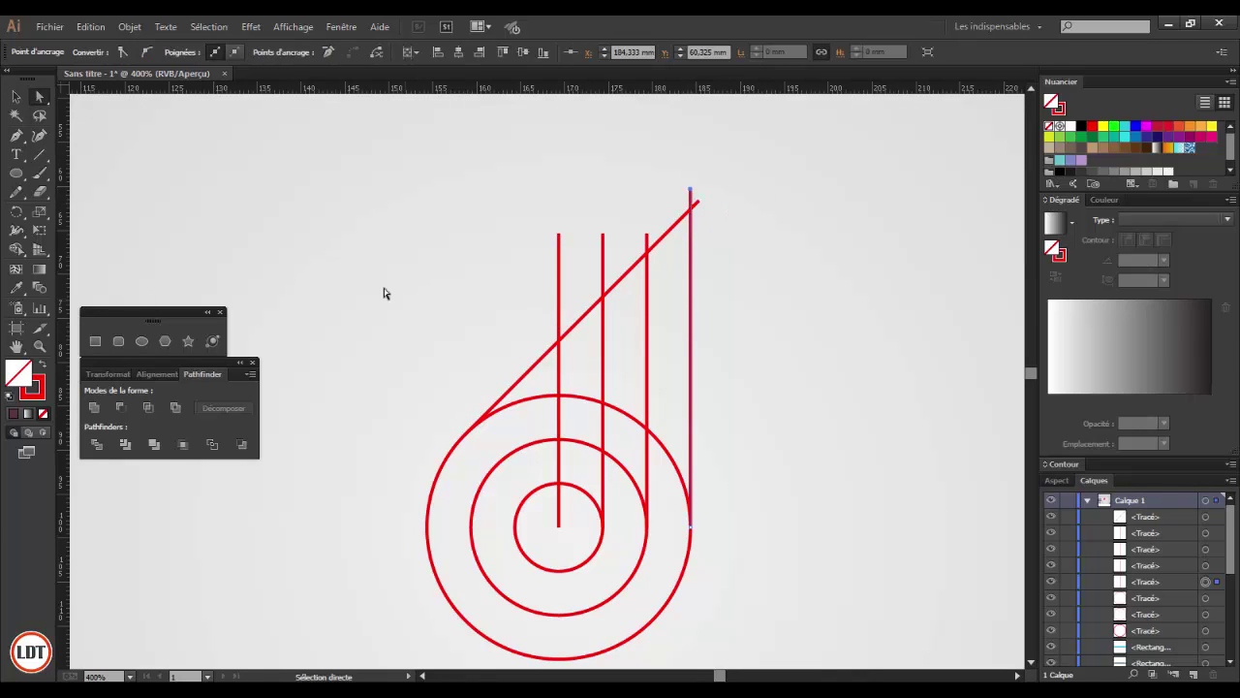
{"action": "left_click", "coordinate": [15, 97]}
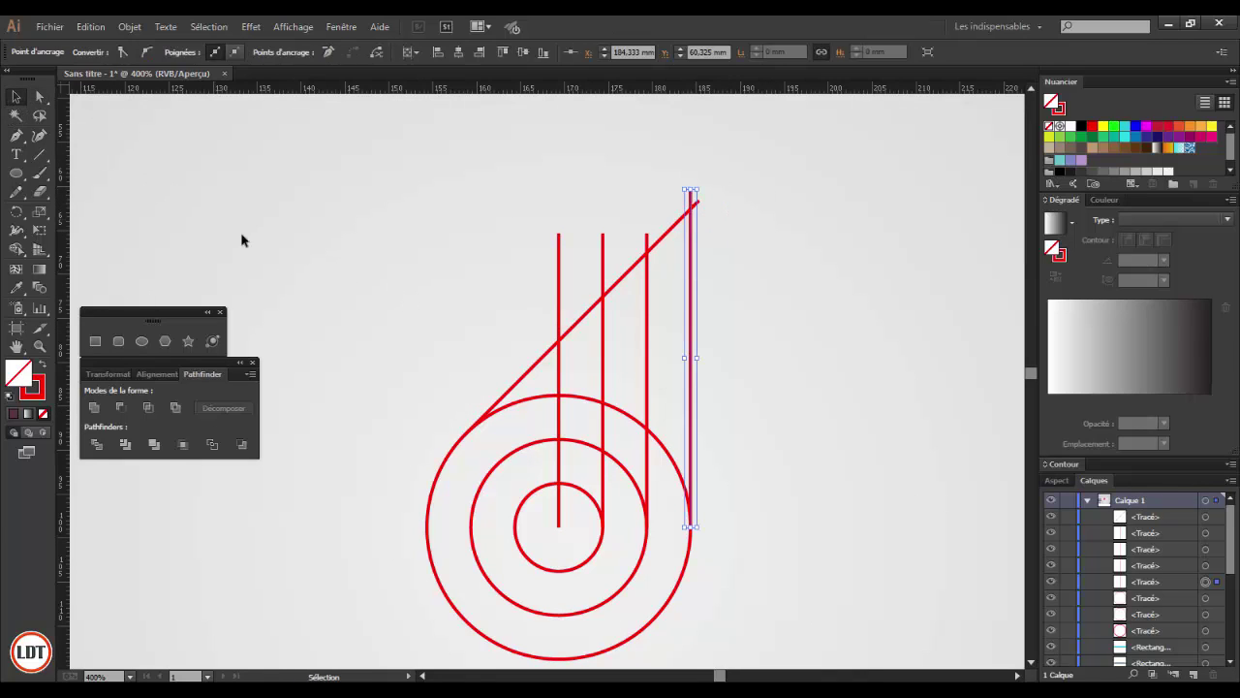
{"action": "left_click", "coordinate": [365, 285]}
Select all the circles and lines and remove their stroke
{"action": "scroll", "coordinate": [367, 285], "scroll_direction": "down", "scroll_amount": 2}
{"action": "left_click_drag", "start_coordinate": [409, 187], "coordinate": [717, 631]}
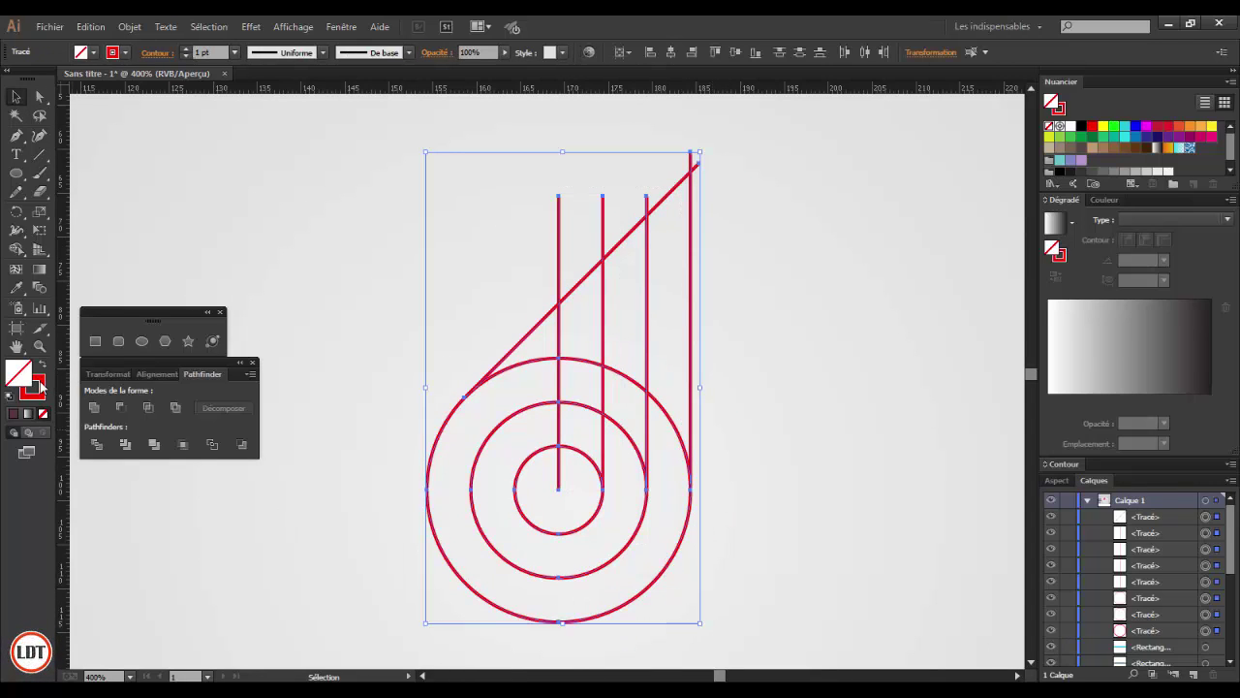
{"action": "left_click", "coordinate": [39, 386]}
{"action": "left_click", "coordinate": [42, 414]}
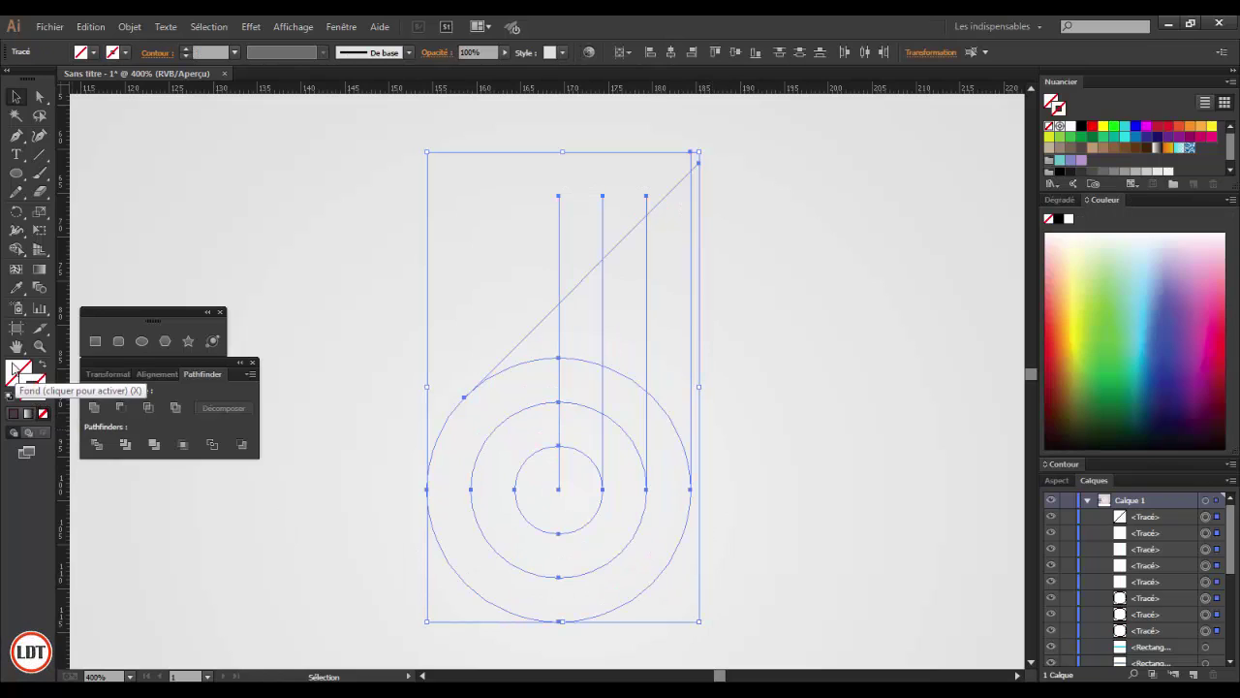
With Shape Builder and a red fill, merge the ring, the right stem and the shorter inner stem into one letter d
{"action": "left_click", "coordinate": [17, 248]}
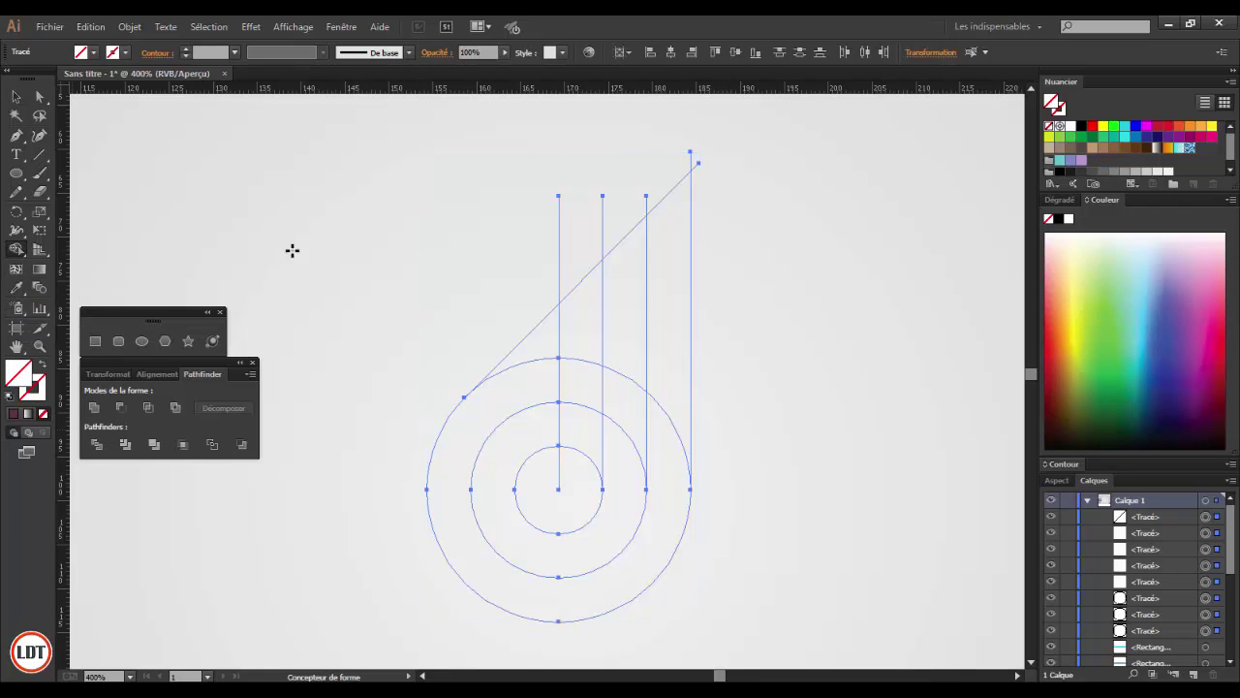
{"action": "left_click", "coordinate": [1092, 127]}
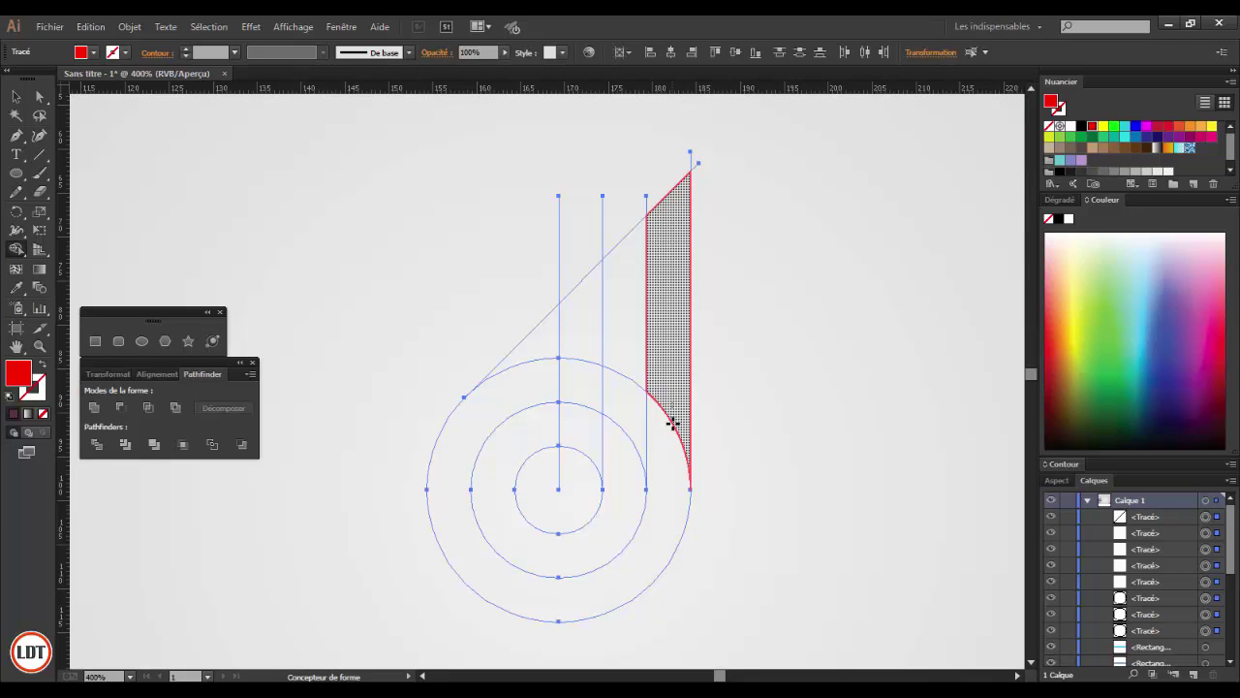
{"action": "left_click_drag", "start_coordinate": [672, 424], "coordinate": [669, 441]}
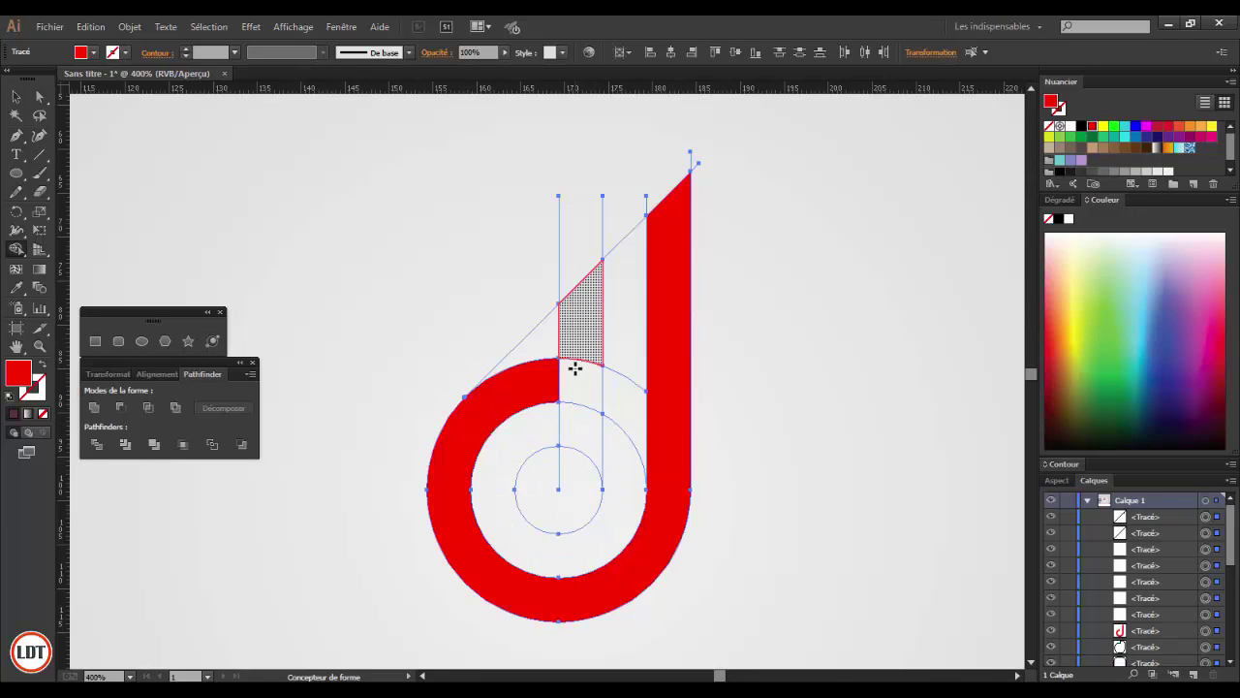
{"action": "left_click_drag", "start_coordinate": [570, 365], "coordinate": [568, 377]}
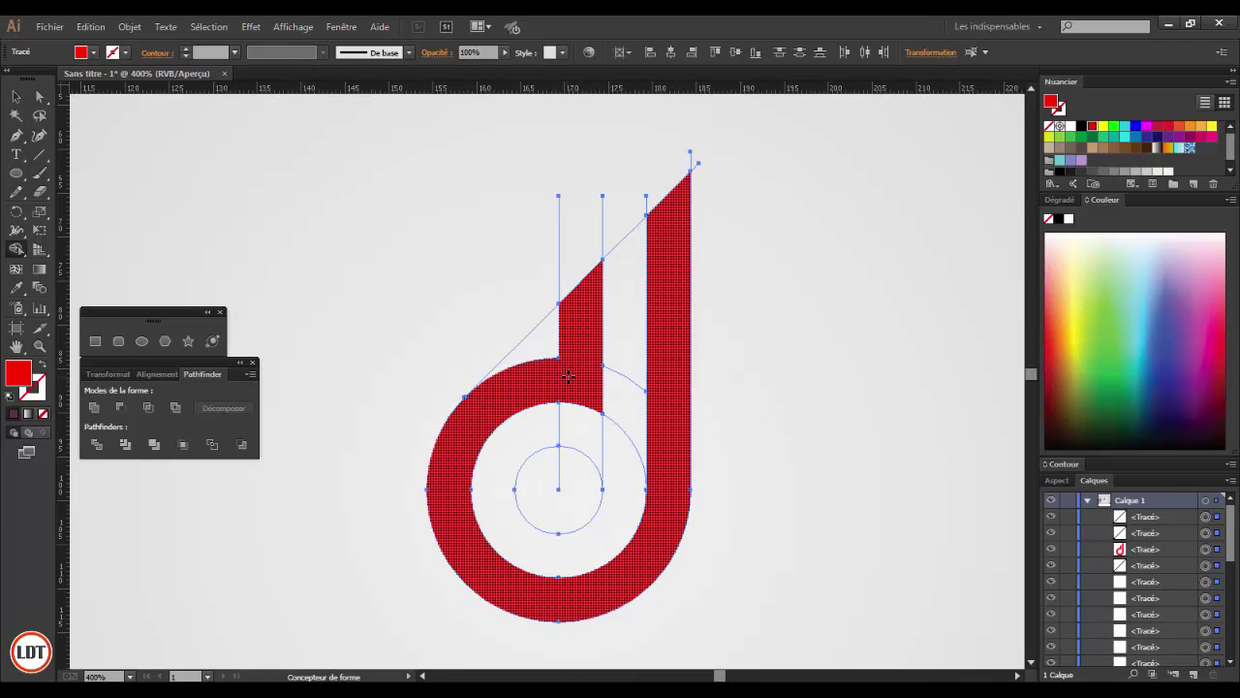
{"action": "left_click", "coordinate": [15, 96]}
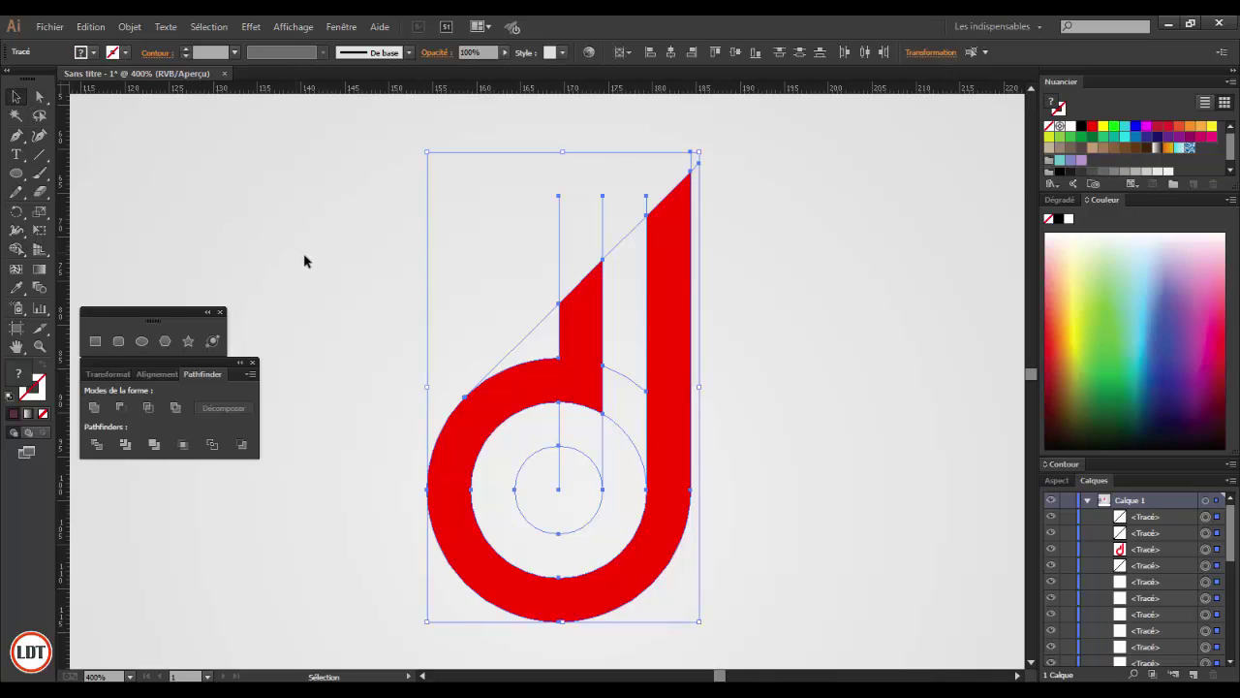
{"action": "left_click", "coordinate": [332, 271]}
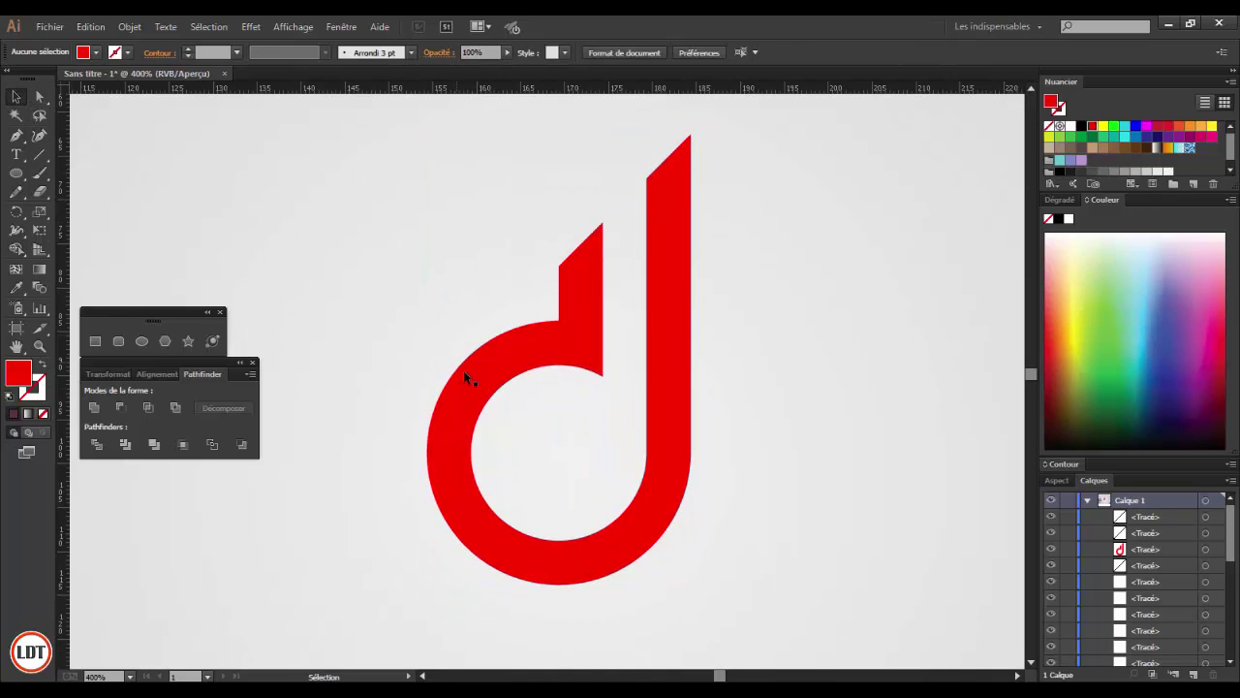
Fill the inner circle with red
{"action": "left_click", "coordinate": [522, 465]}
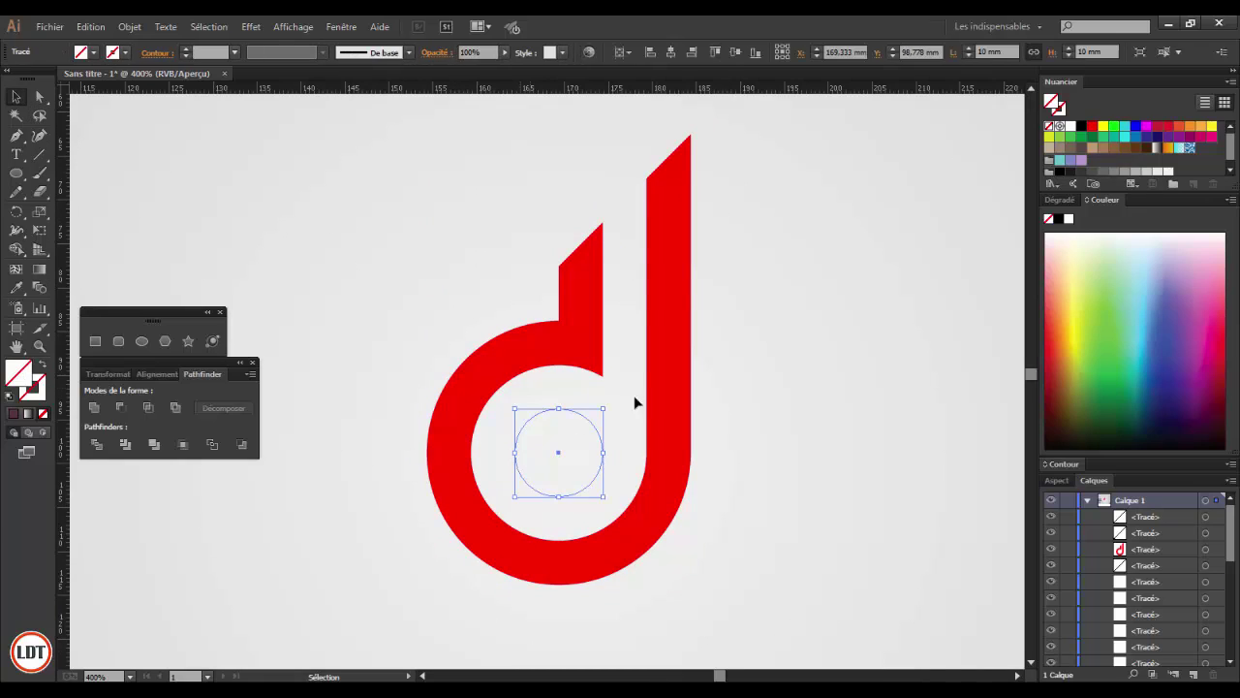
{"action": "left_click", "coordinate": [1092, 129]}
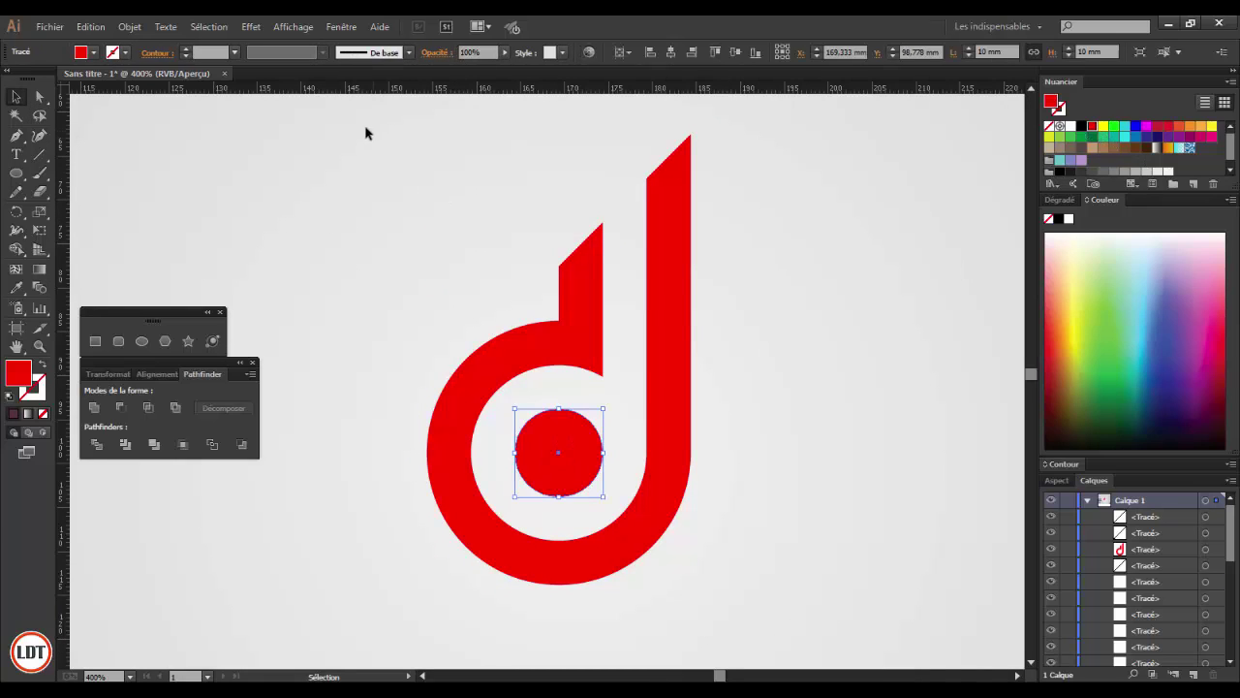
Clean up all the logo artwork by removing stray points, unpainted objects and empty text paths
{"action": "left_click_drag", "start_coordinate": [365, 133], "coordinate": [766, 627]}
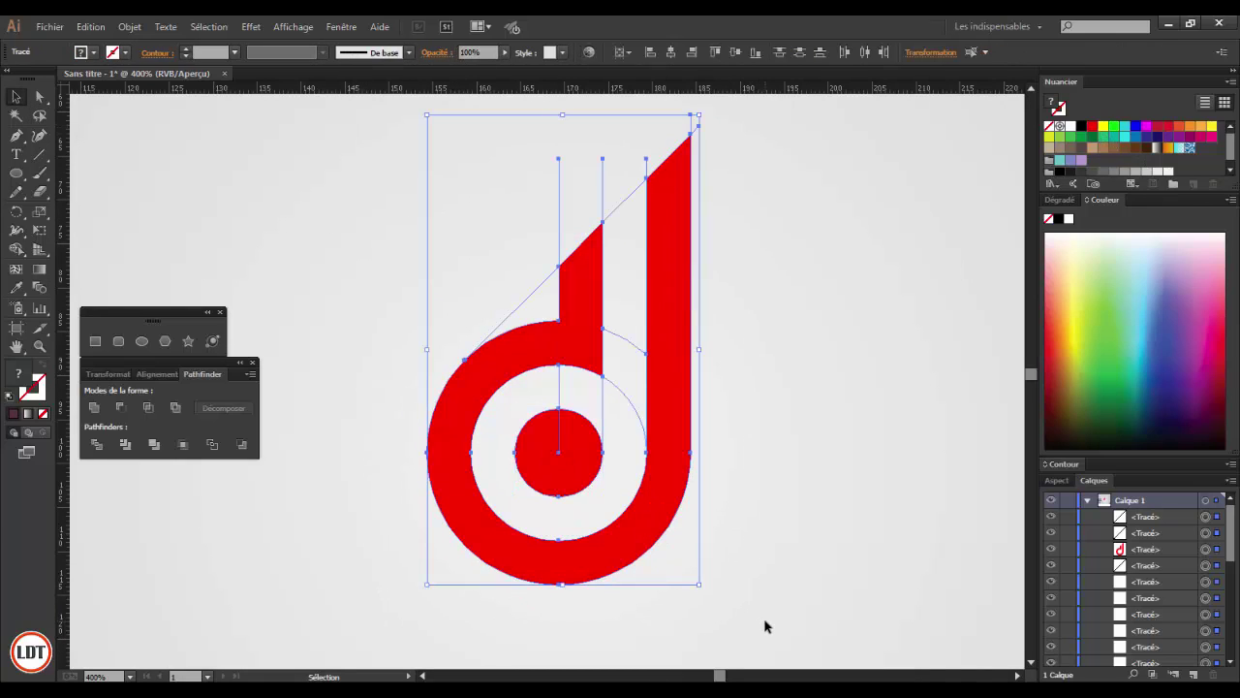
{"action": "left_click", "coordinate": [129, 27]}
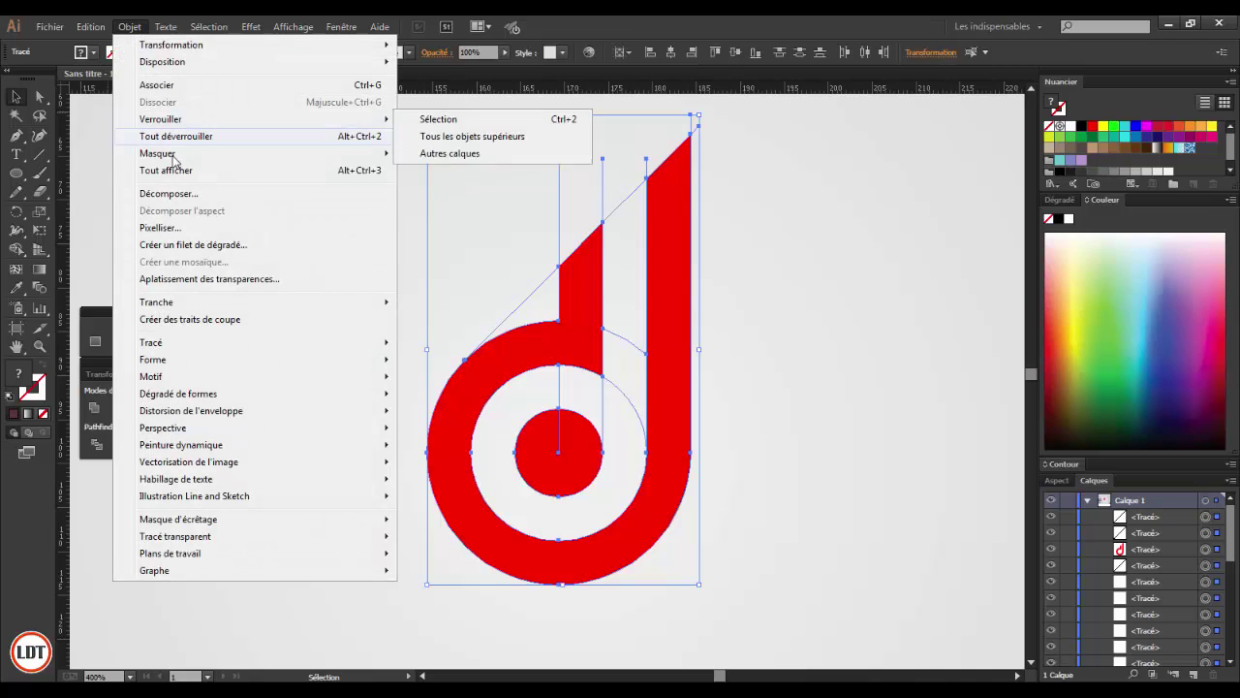
{"action": "mouse_move", "coordinate": [307, 347]}
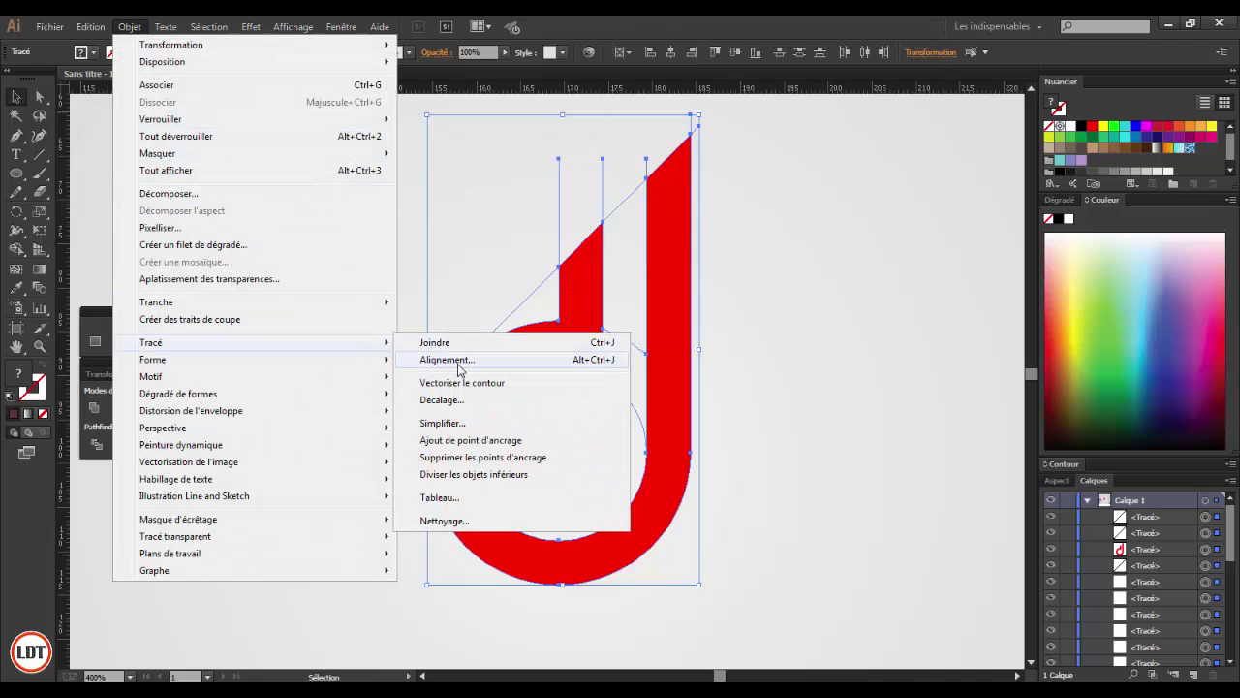
{"action": "left_click", "coordinate": [443, 522]}
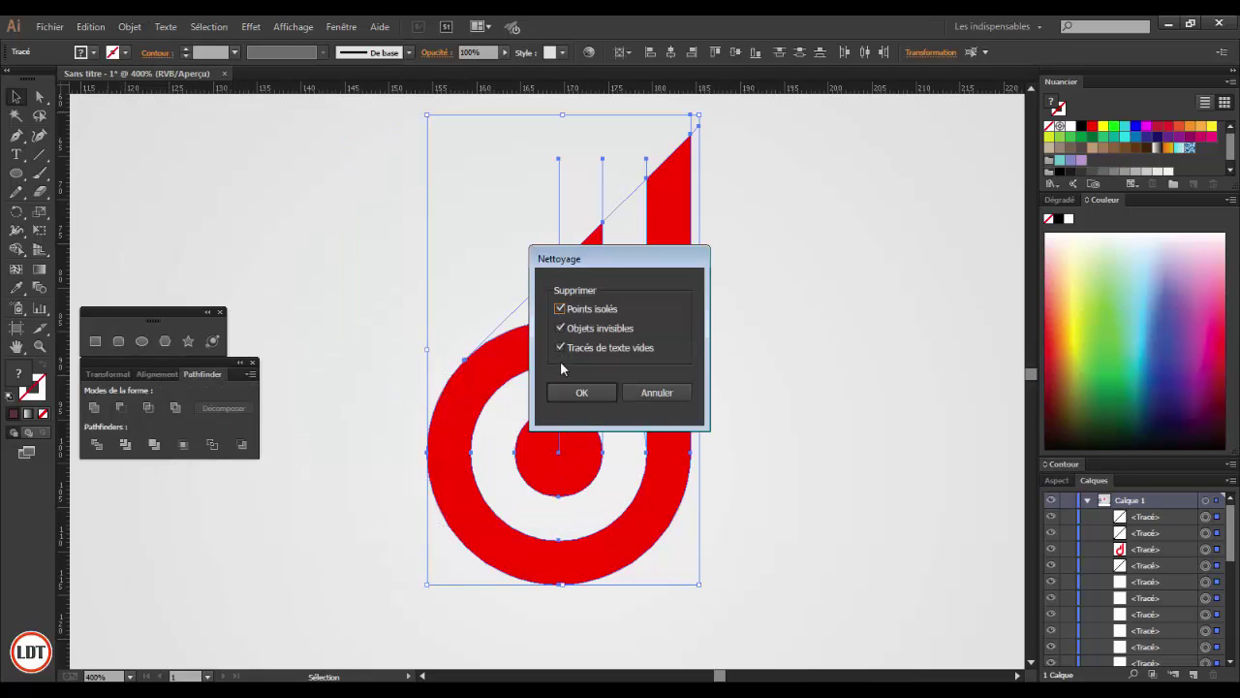
{"action": "left_click", "coordinate": [573, 393]}
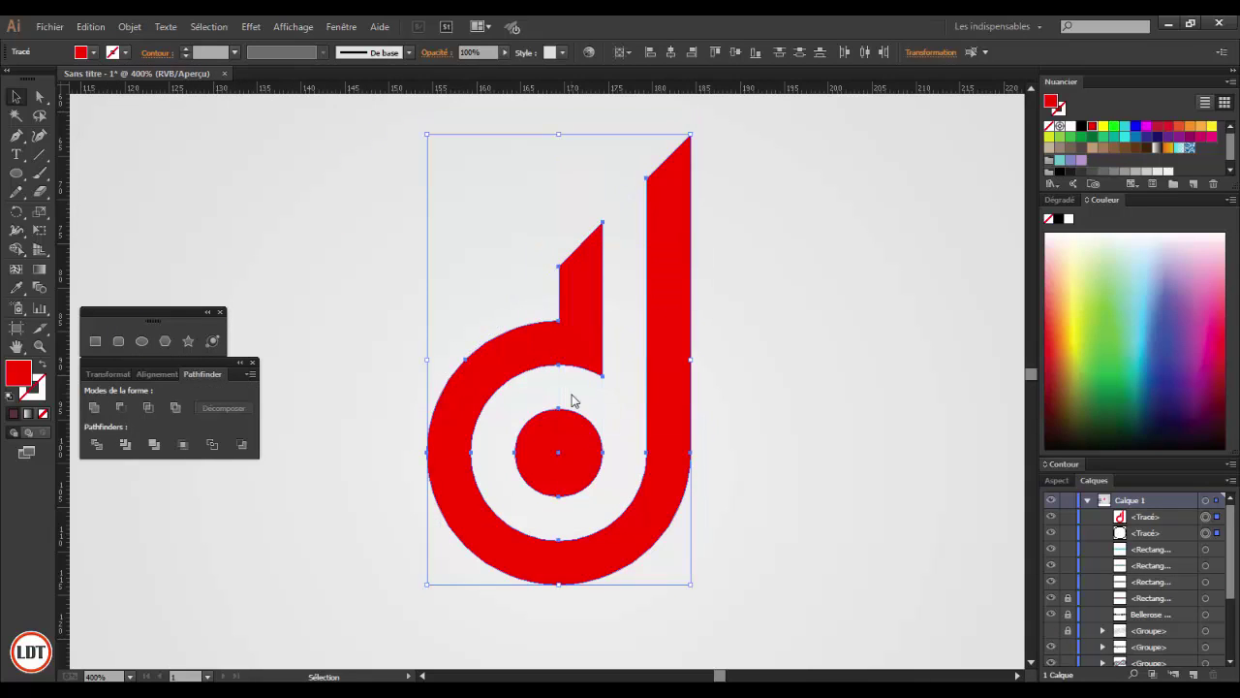
{"action": "left_click", "coordinate": [802, 403]}
Duplicate the d and its dot, rotate the copy 180° into a p, and place it flush against the right side of the d
{"action": "scroll", "coordinate": [802, 403], "scroll_direction": "down", "scroll_amount": 1}
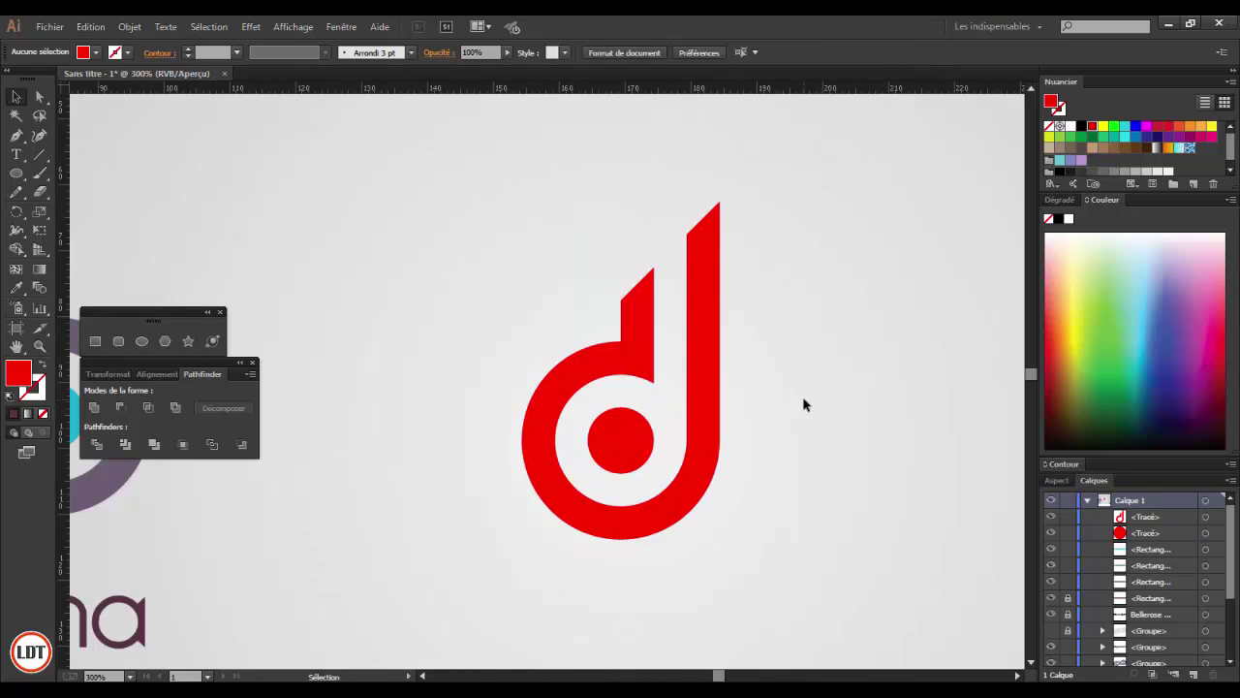
{"action": "scroll", "coordinate": [803, 403], "scroll_direction": "right", "scroll_amount": 1}
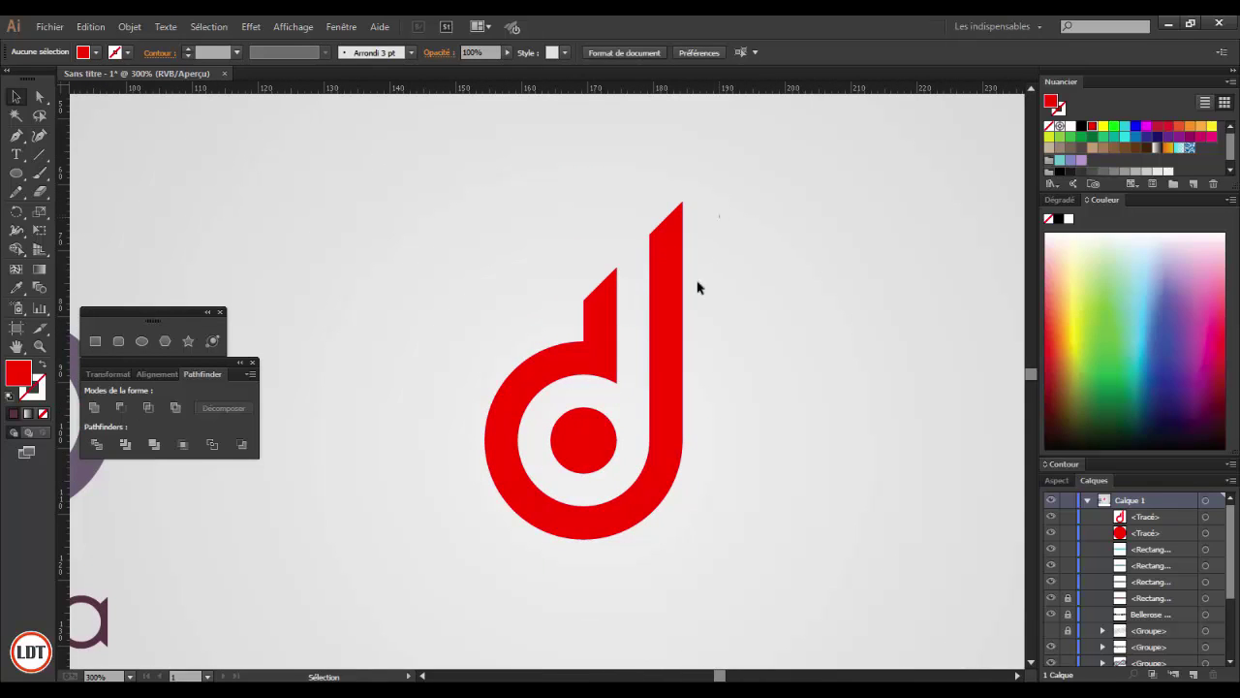
{"action": "left_click_drag", "start_coordinate": [720, 214], "coordinate": [473, 534]}
{"action": "key", "text": "a"}
{"action": "scroll", "coordinate": [473, 541], "scroll_direction": "right", "scroll_amount": 1}
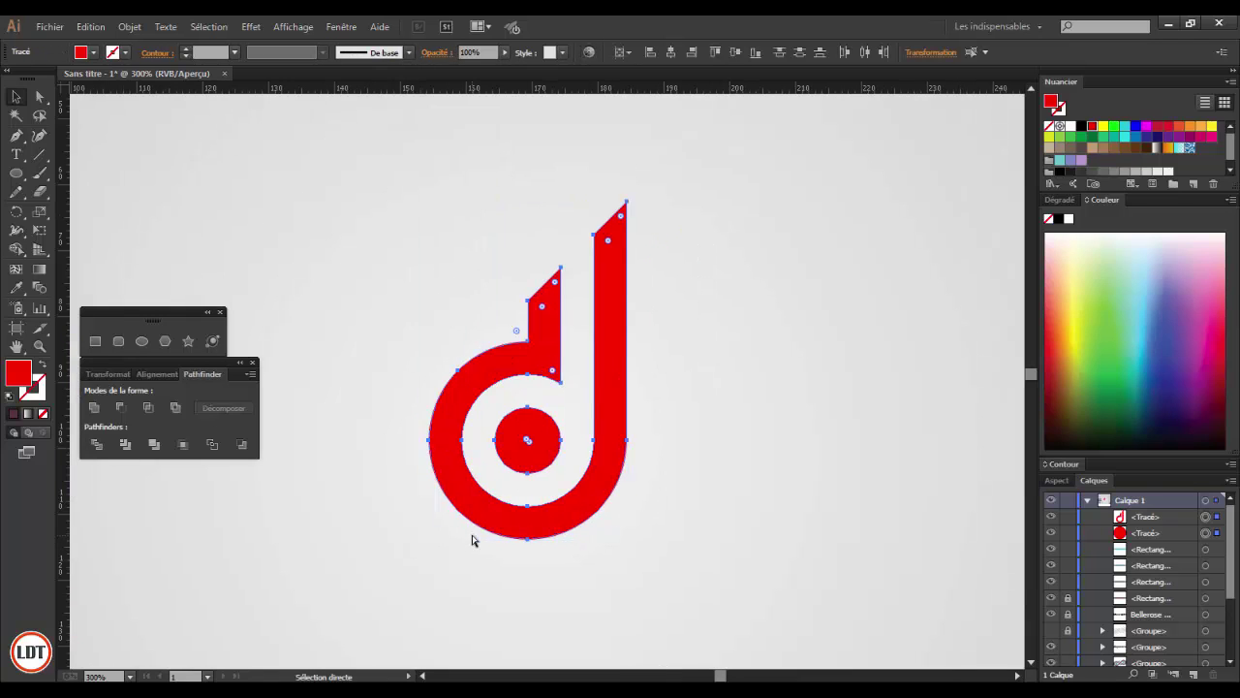
{"action": "scroll", "coordinate": [473, 540], "scroll_direction": "right", "scroll_amount": 1}
{"action": "key", "text": "v"}
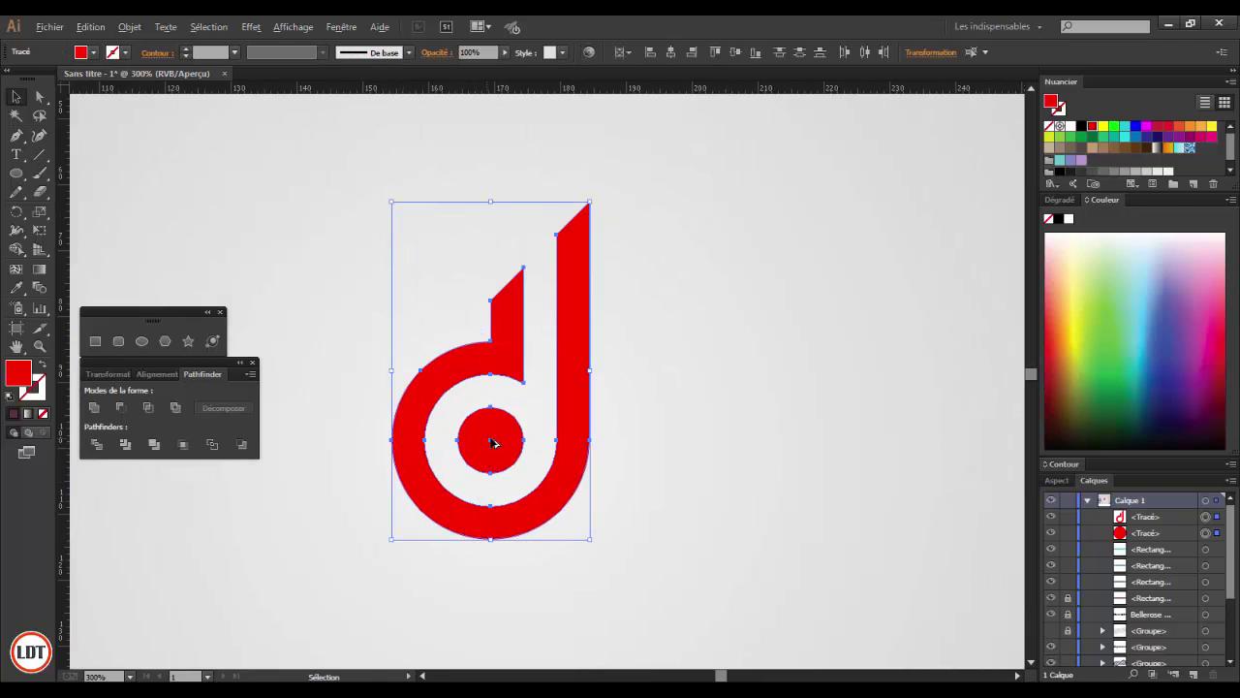
{"action": "left_click_drag", "start_coordinate": [492, 441], "coordinate": [686, 470]}
{"action": "left_click_drag", "start_coordinate": [789, 543], "coordinate": [598, 213]}
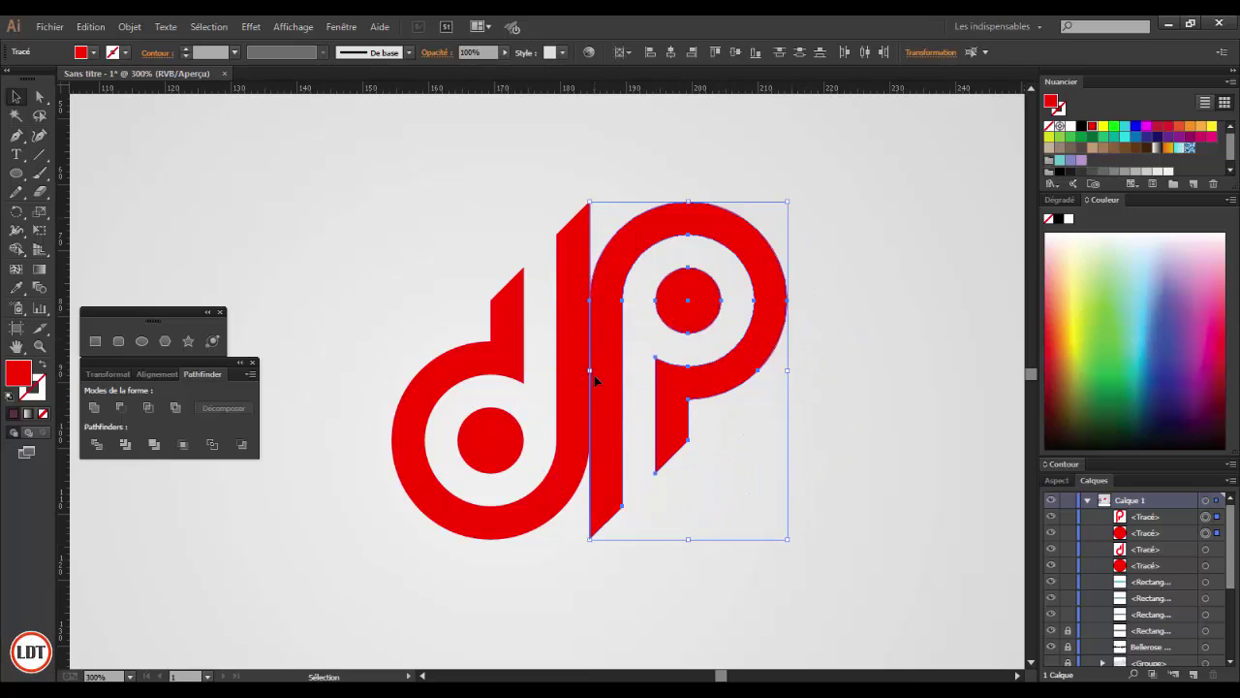
Move the p about 5 mm left onto the d's long stem and about 9 mm up so each stem end merges into the other letter's curve
{"action": "scroll", "coordinate": [597, 381], "scroll_direction": "up", "scroll_amount": 2}
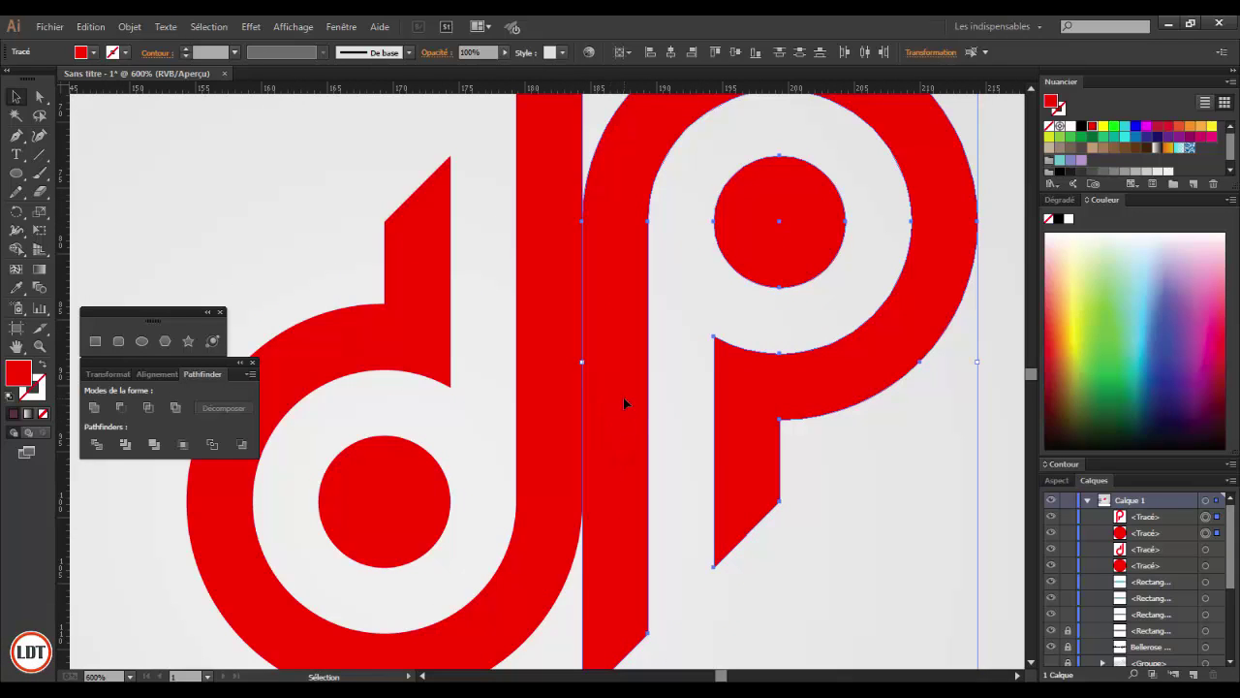
{"action": "left_click_drag", "start_coordinate": [623, 397], "coordinate": [557, 397]}
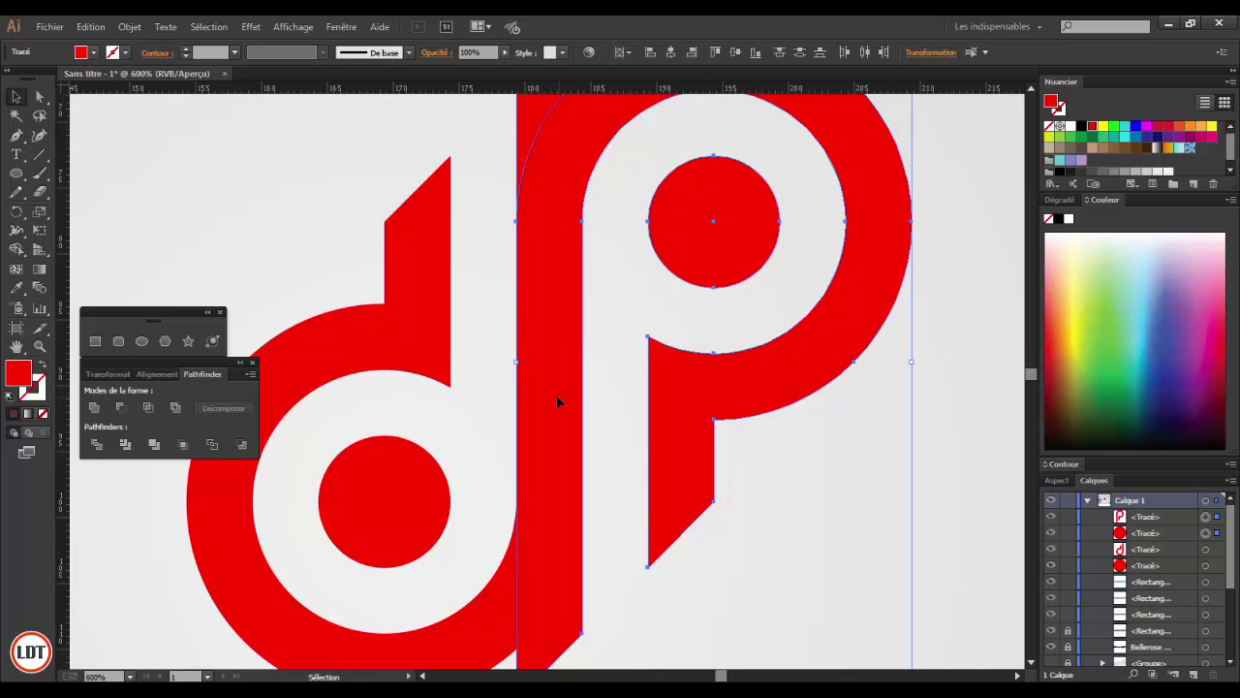
{"action": "key", "text": "ctrl+minus"}
{"action": "left_click_drag", "start_coordinate": [552, 317], "coordinate": [541, 239]}
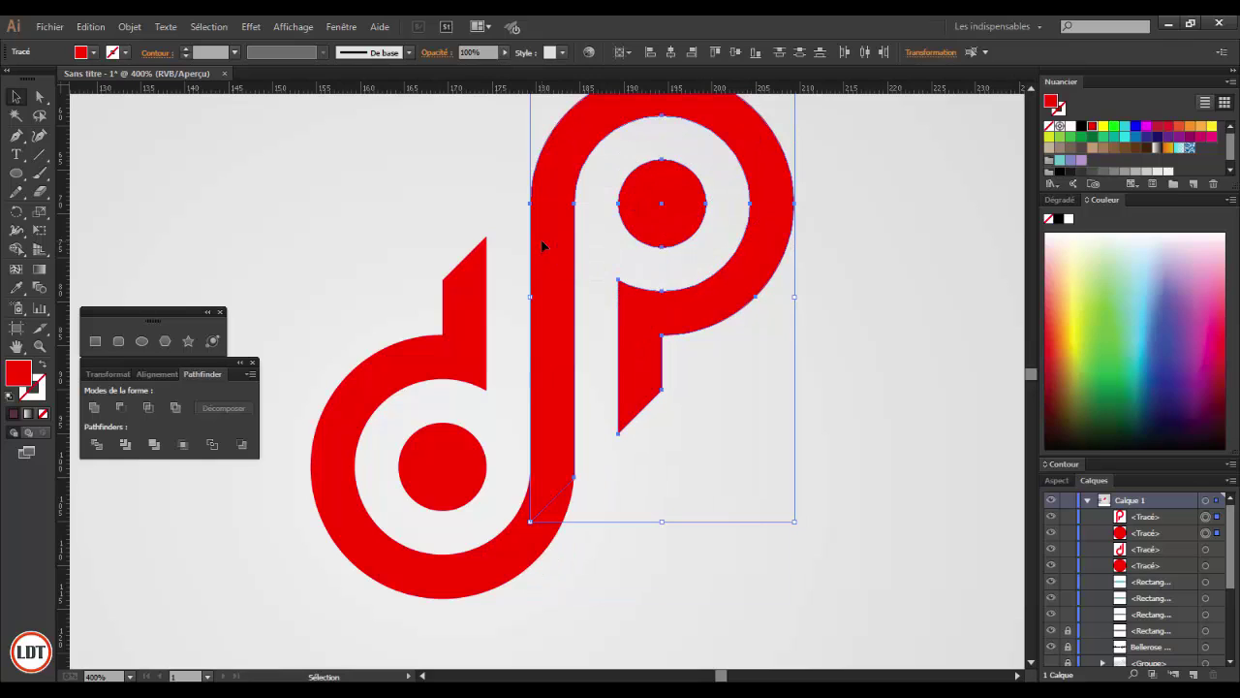
{"action": "scroll", "coordinate": [546, 248], "scroll_direction": "down", "scroll_amount": 2}
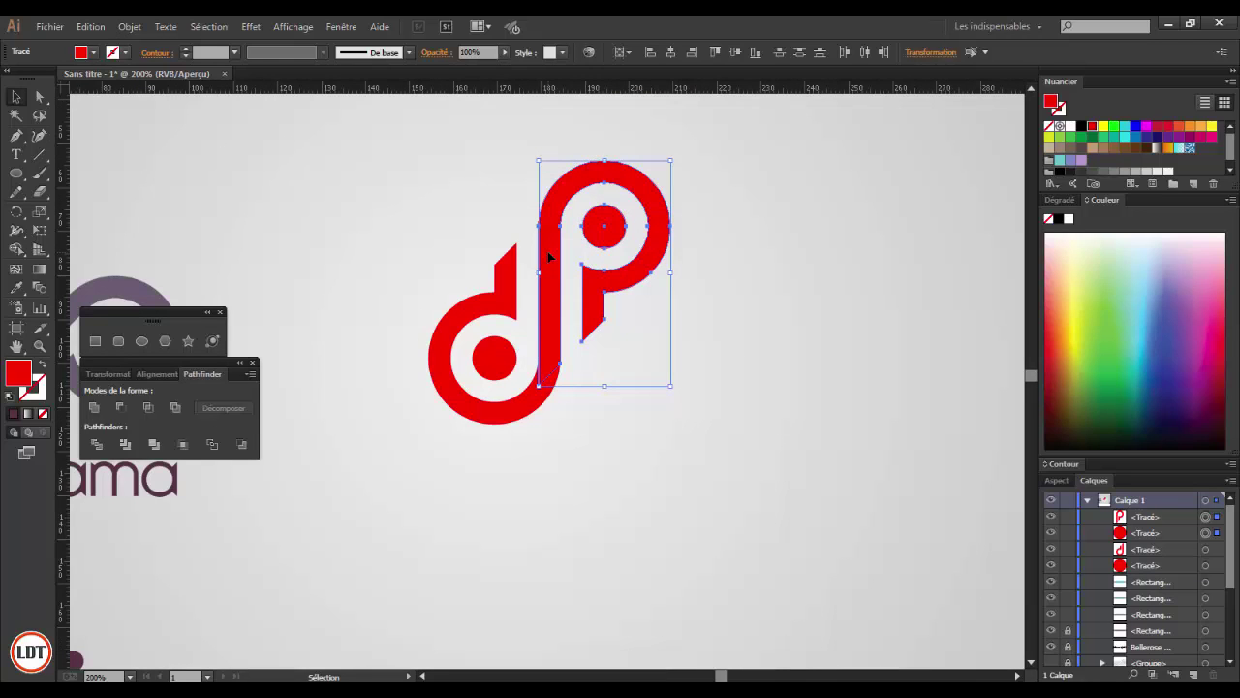
{"action": "scroll", "coordinate": [548, 254], "scroll_direction": "down", "scroll_amount": 1}
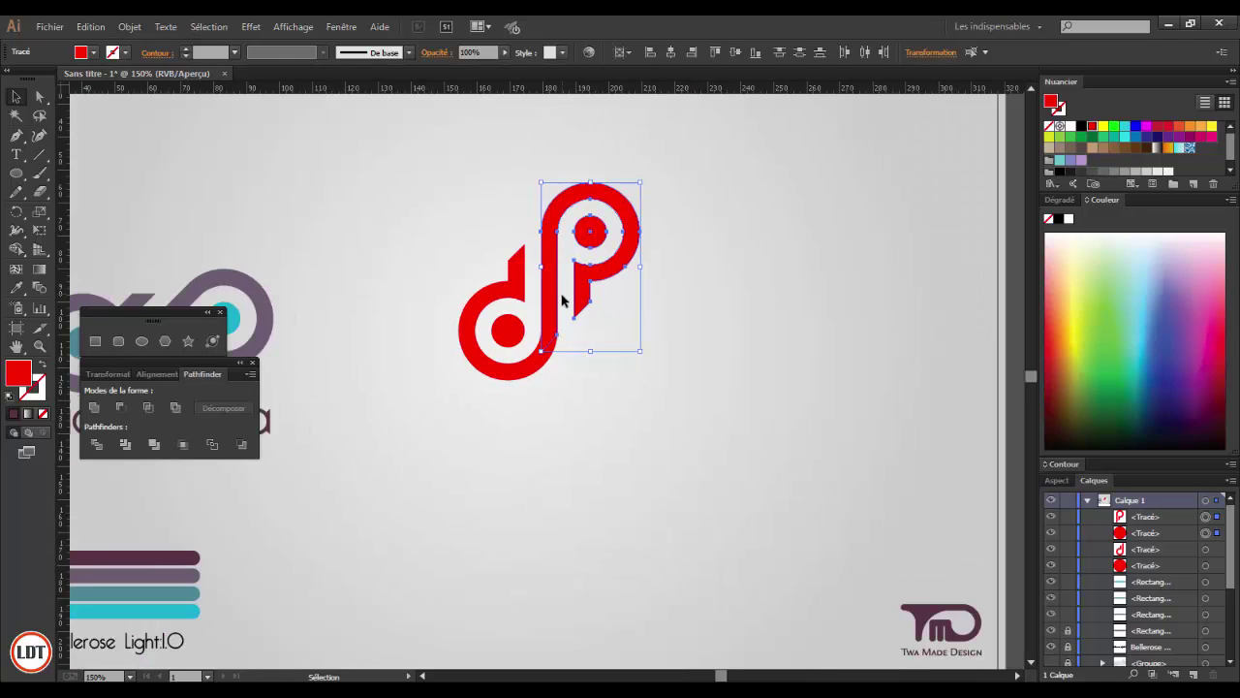
{"action": "left_click", "coordinate": [639, 405]}
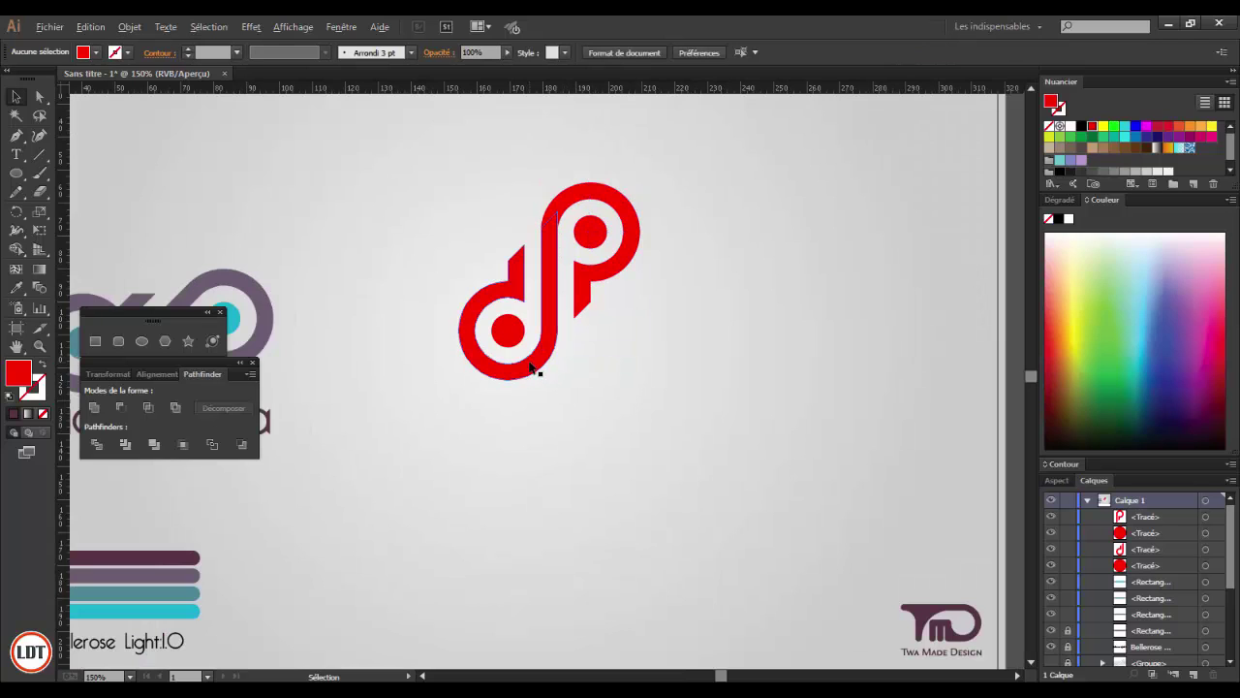
Unite the d and p letter shapes into one path, leaving the two dots separate
{"action": "scroll", "coordinate": [531, 367], "scroll_direction": "up", "scroll_amount": 3}
{"action": "scroll", "coordinate": [548, 367], "scroll_direction": "down", "scroll_amount": 2}
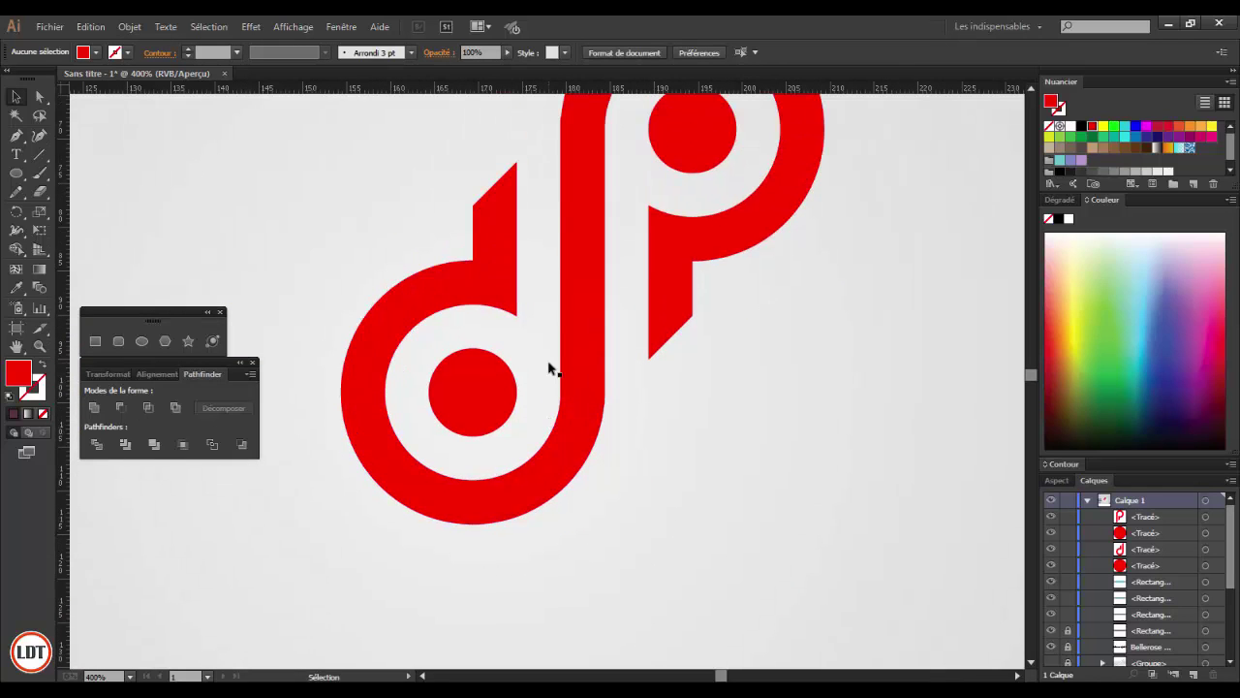
{"action": "scroll", "coordinate": [550, 368], "scroll_direction": "down", "scroll_amount": 2}
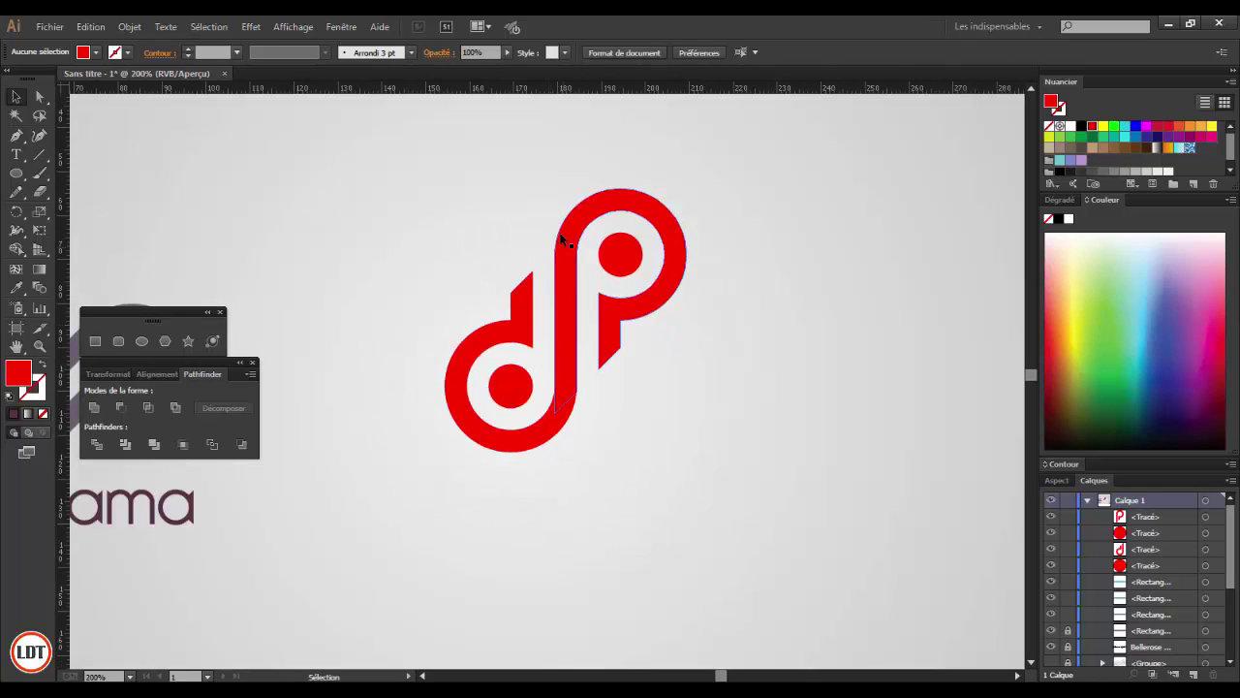
{"action": "left_click_drag", "start_coordinate": [581, 455], "coordinate": [573, 473]}
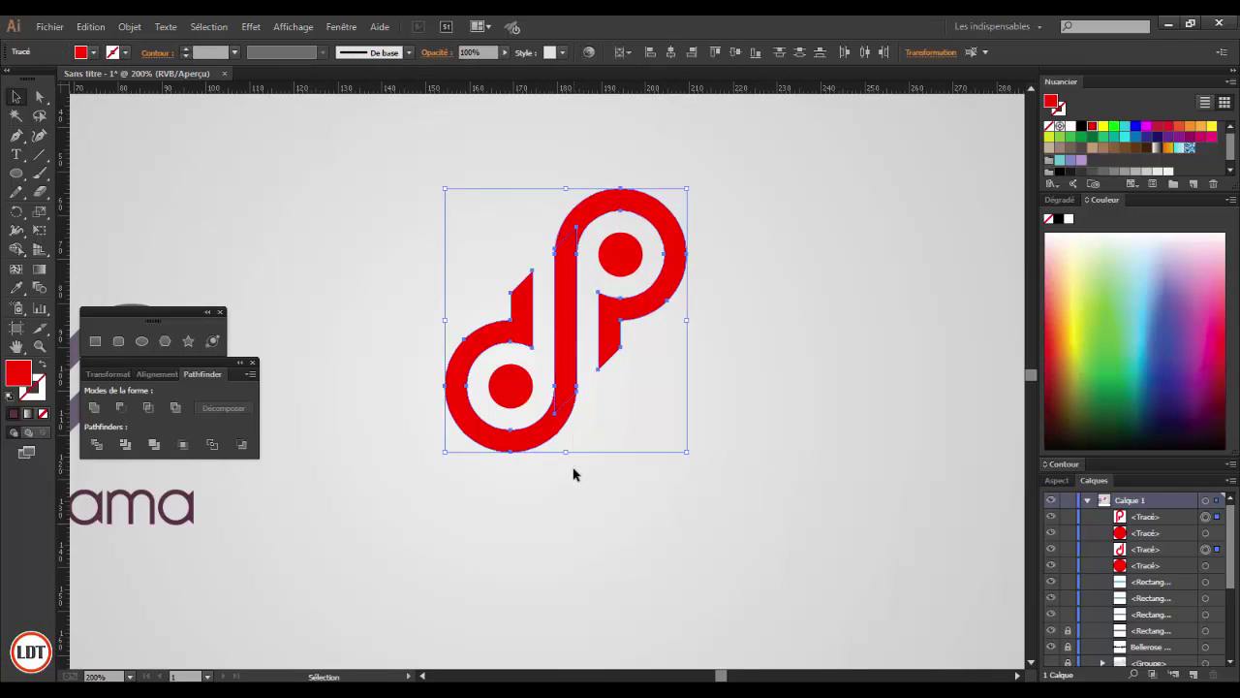
{"action": "left_click", "coordinate": [94, 408]}
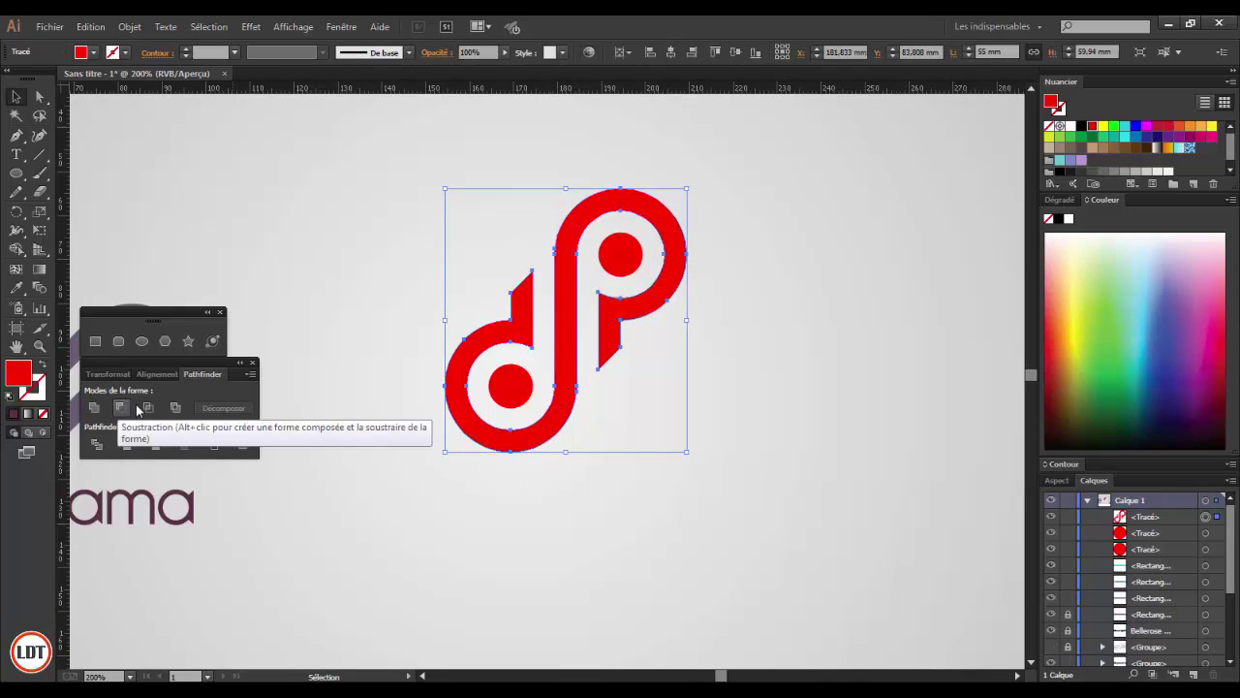
Recolour the united dp shape with the purple sampled from the reference diaporama logo
{"action": "scroll", "coordinate": [664, 465], "scroll_direction": "down", "scroll_amount": 2}
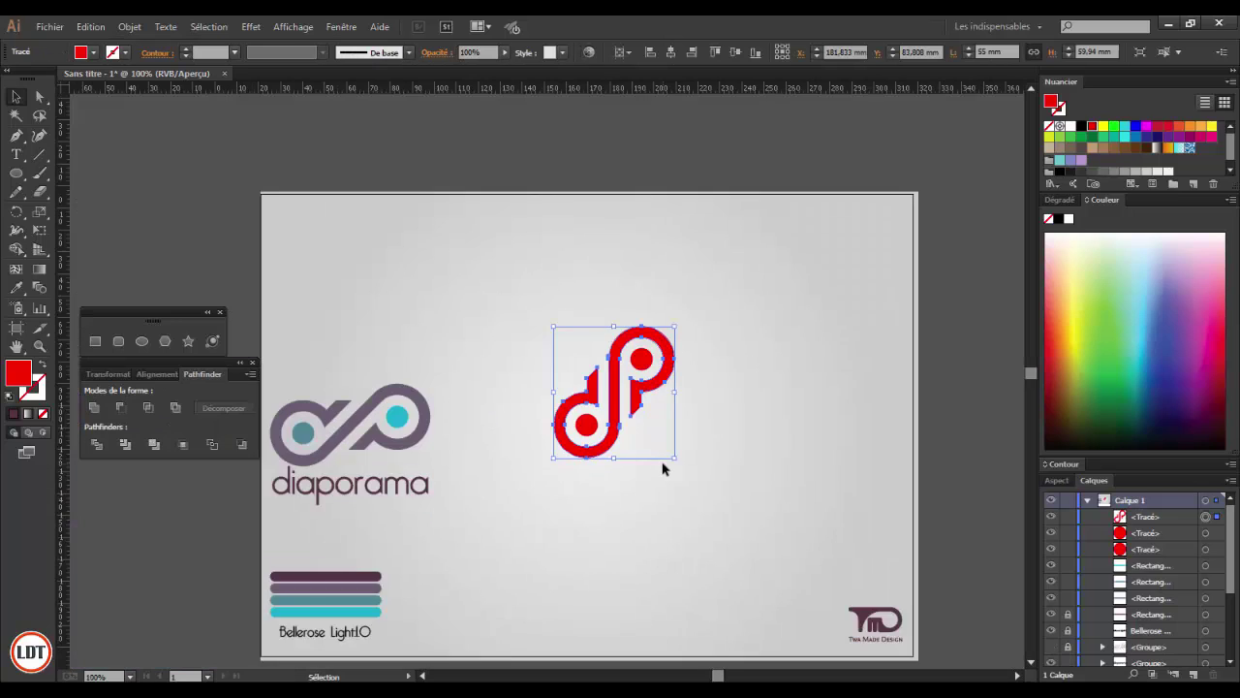
{"action": "left_click", "coordinate": [598, 392]}
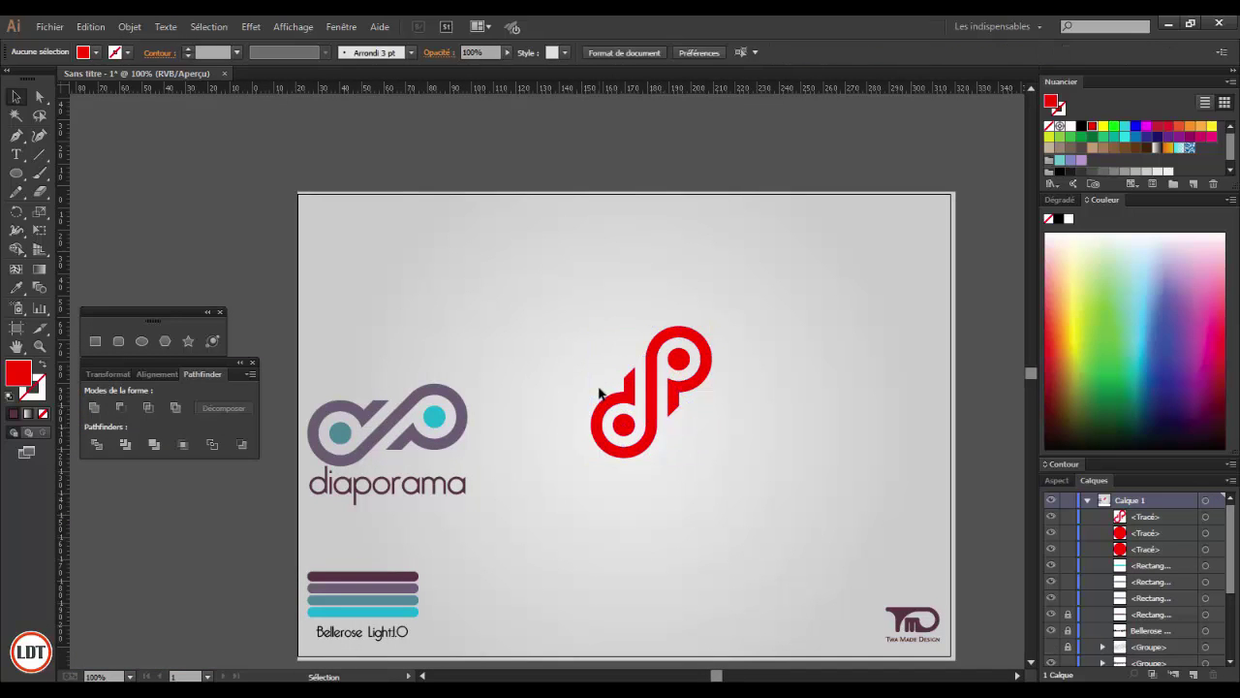
{"action": "left_click", "coordinate": [604, 412]}
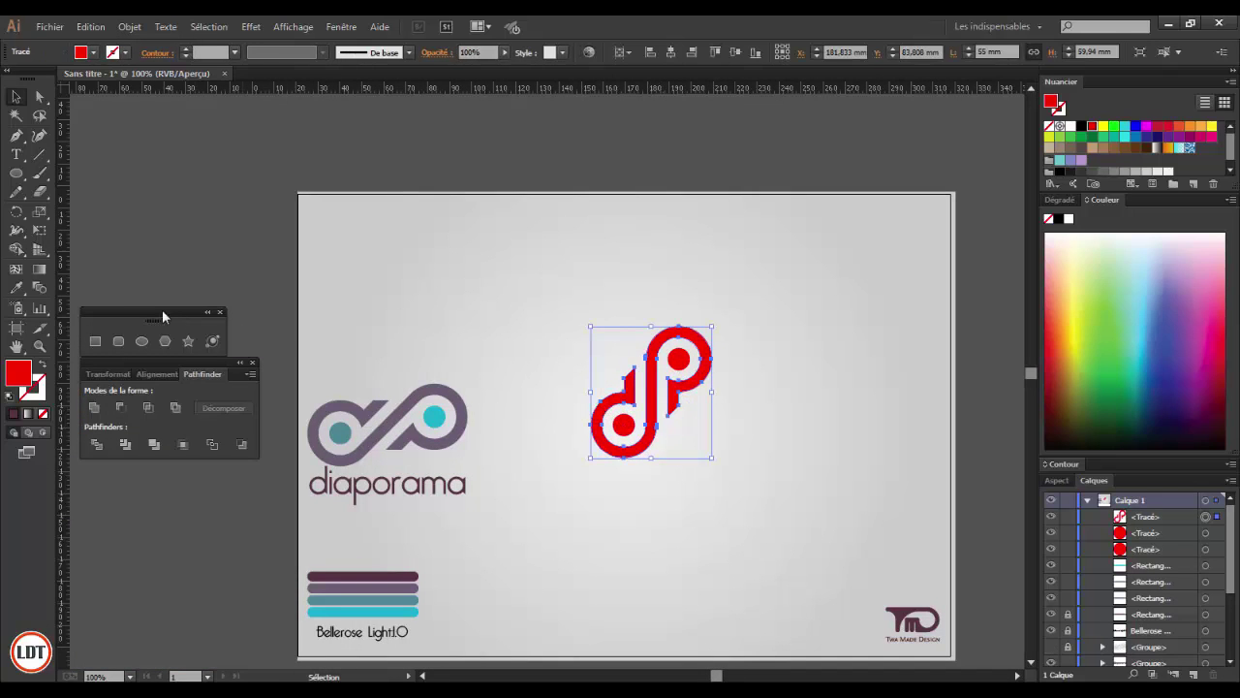
{"action": "left_click", "coordinate": [16, 290]}
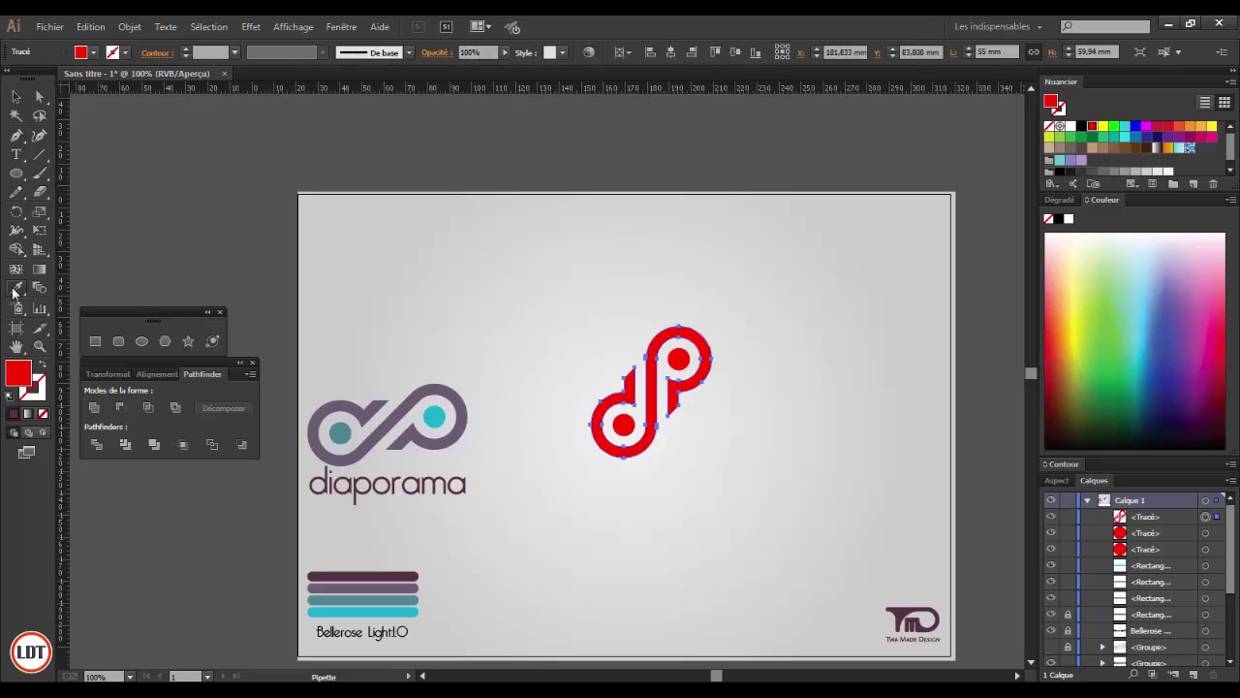
{"action": "left_click", "coordinate": [326, 408]}
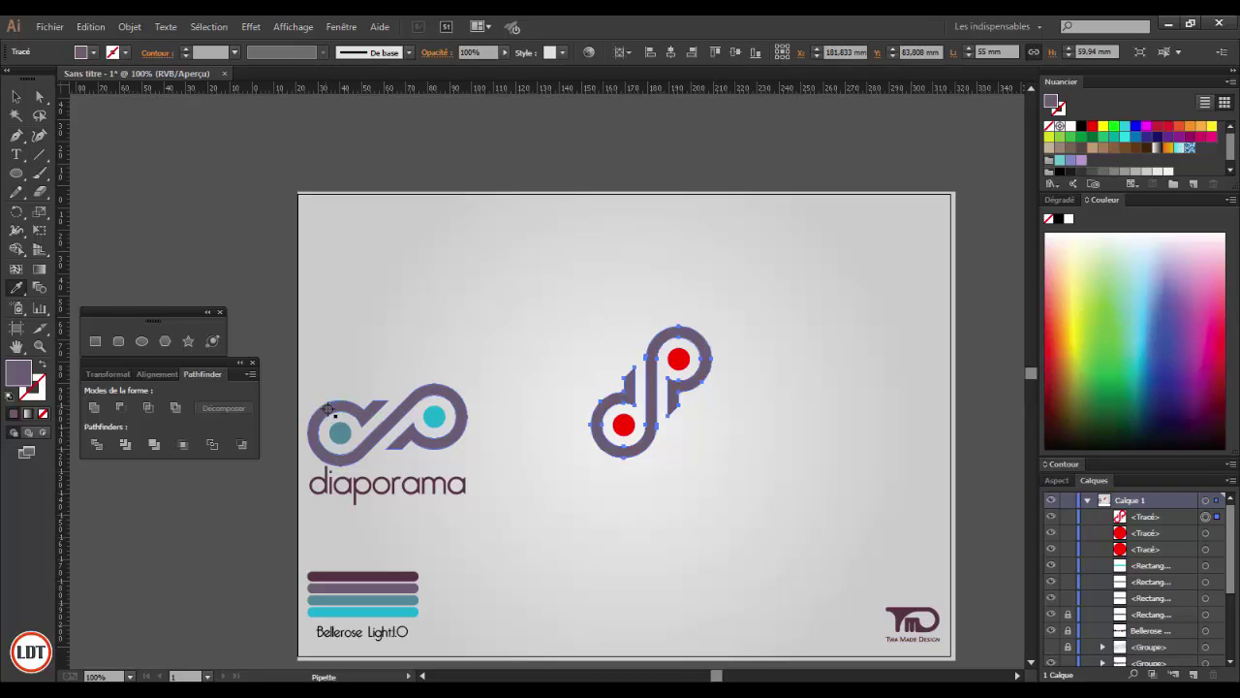
{"action": "left_click", "coordinate": [746, 446]}
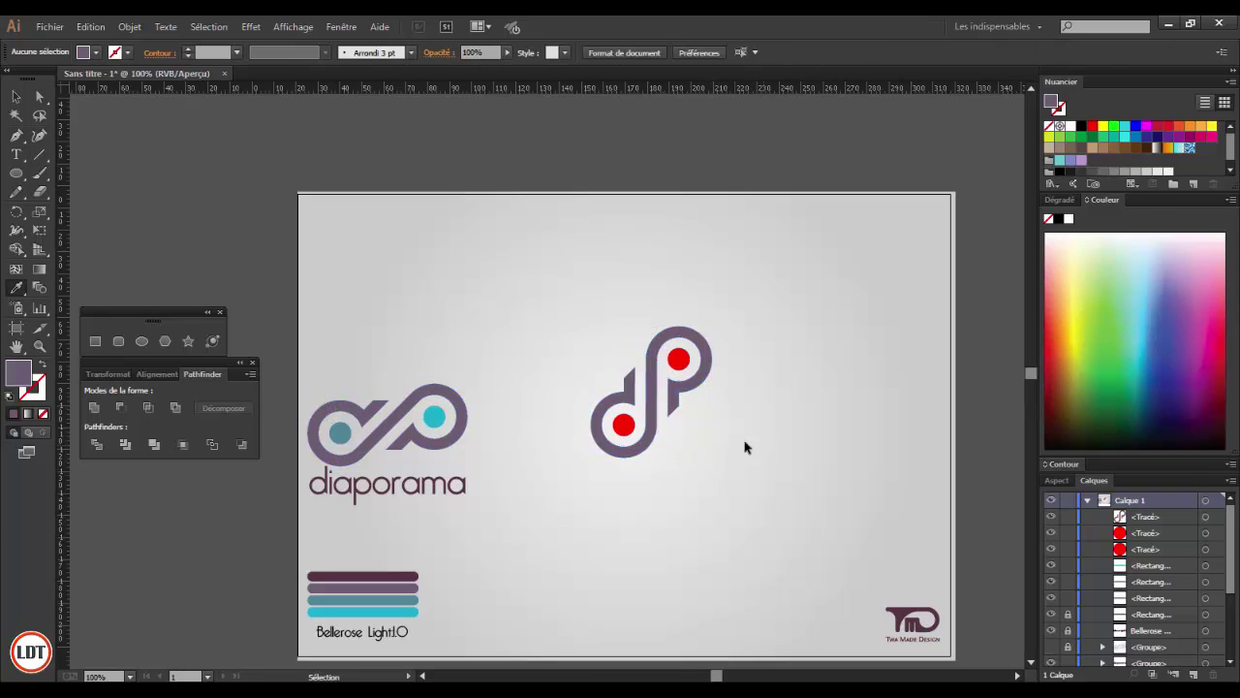
Recolour the lower dot with the reference logo's dark teal and the upper dot with its bright turquoise
{"action": "left_click", "coordinate": [628, 423], "text": "ctrl"}
{"action": "left_click", "coordinate": [340, 432]}
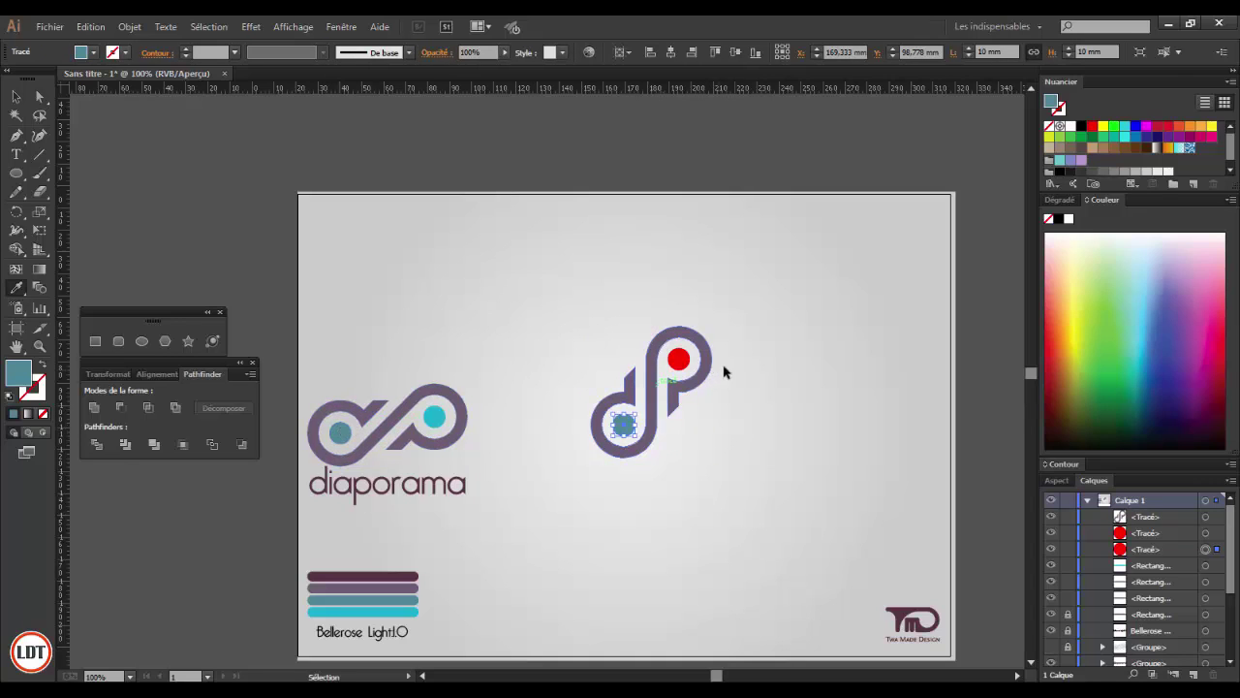
{"action": "left_click", "coordinate": [756, 350], "text": "ctrl"}
{"action": "left_click", "coordinate": [678, 359], "text": "ctrl"}
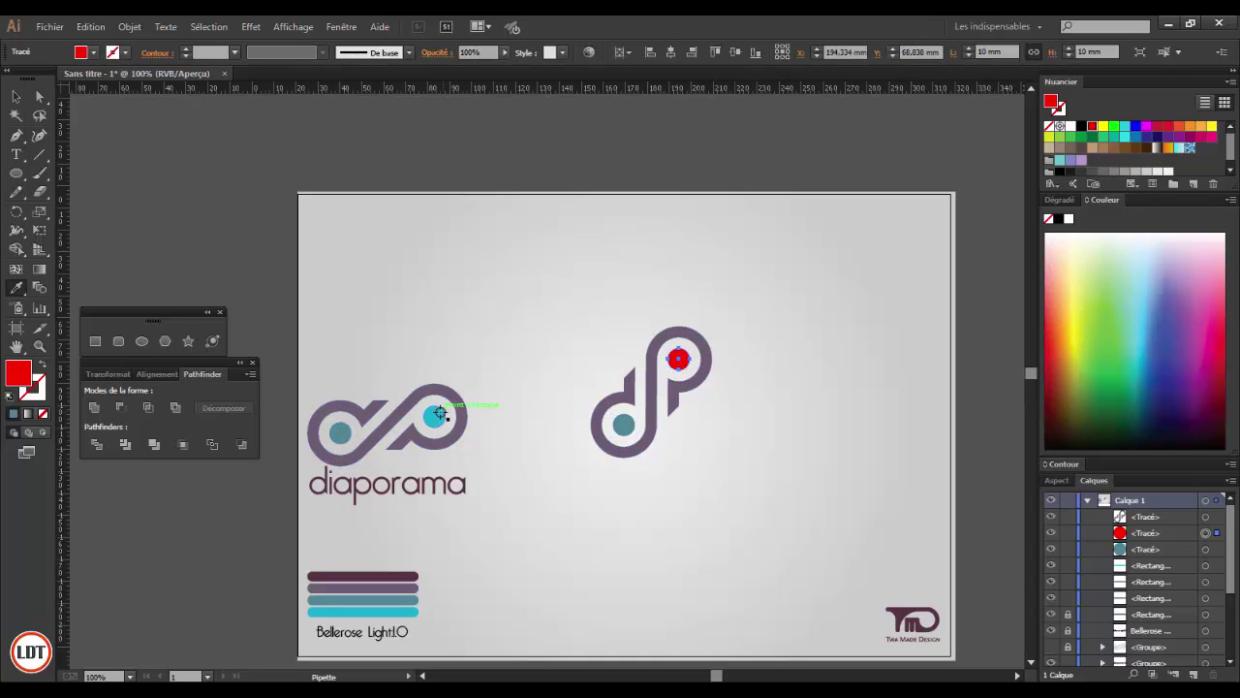
{"action": "left_click", "coordinate": [440, 413]}
Rotate the whole dp logo with both dots about 45° clockwise so it lies nearly horizontal like the reference
{"action": "left_click", "coordinate": [13, 97]}
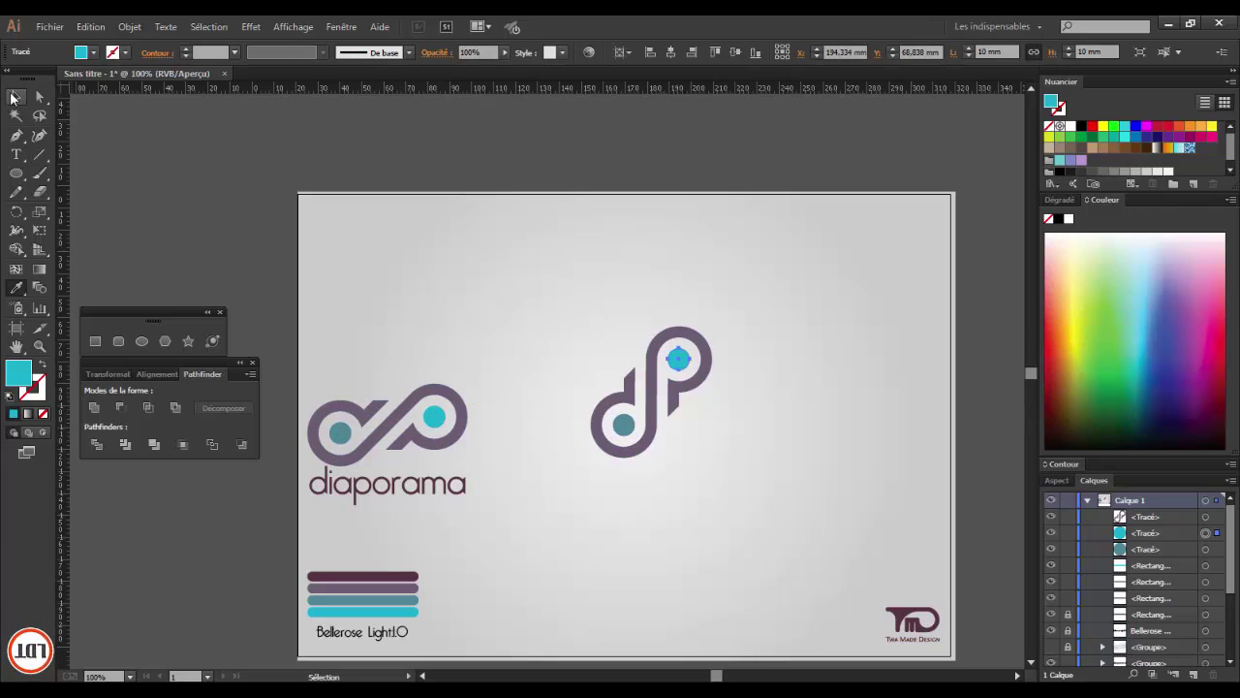
{"action": "left_click_drag", "start_coordinate": [583, 290], "coordinate": [719, 441]}
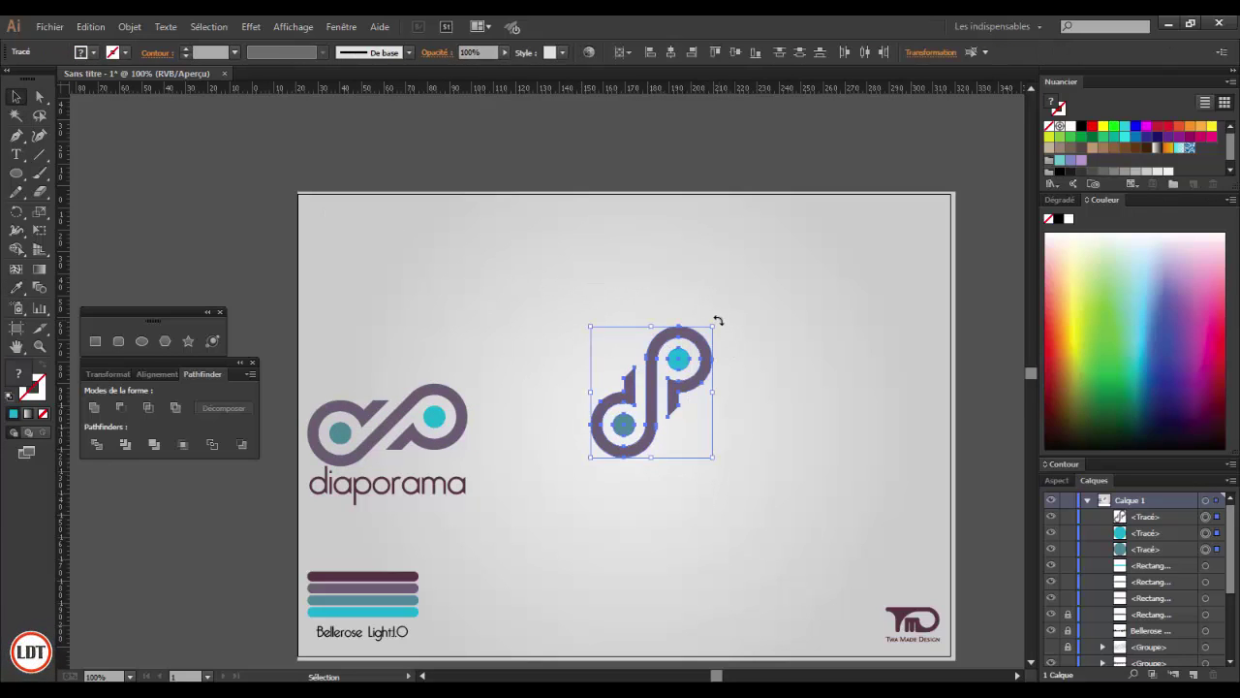
{"action": "left_click_drag", "start_coordinate": [718, 319], "coordinate": [765, 389]}
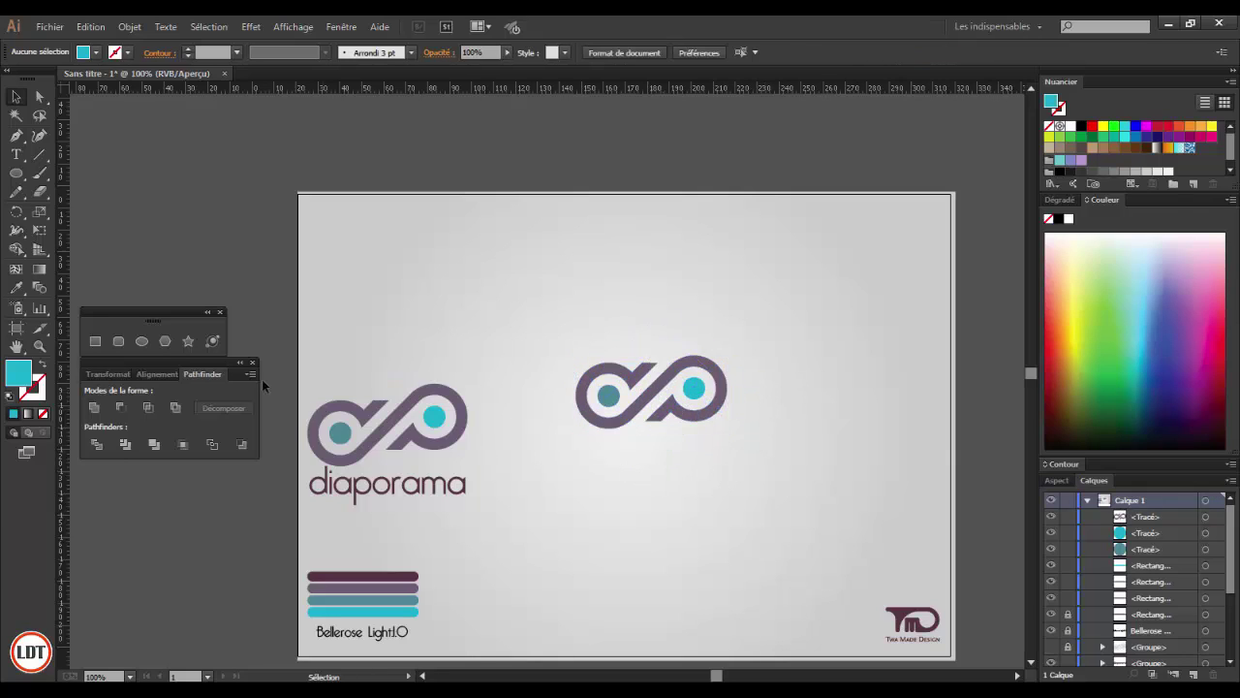
Add the text "diaporama" below the dp mark in Bellerose Light 1.0 at 50 pt
{"action": "left_click", "coordinate": [17, 156]}
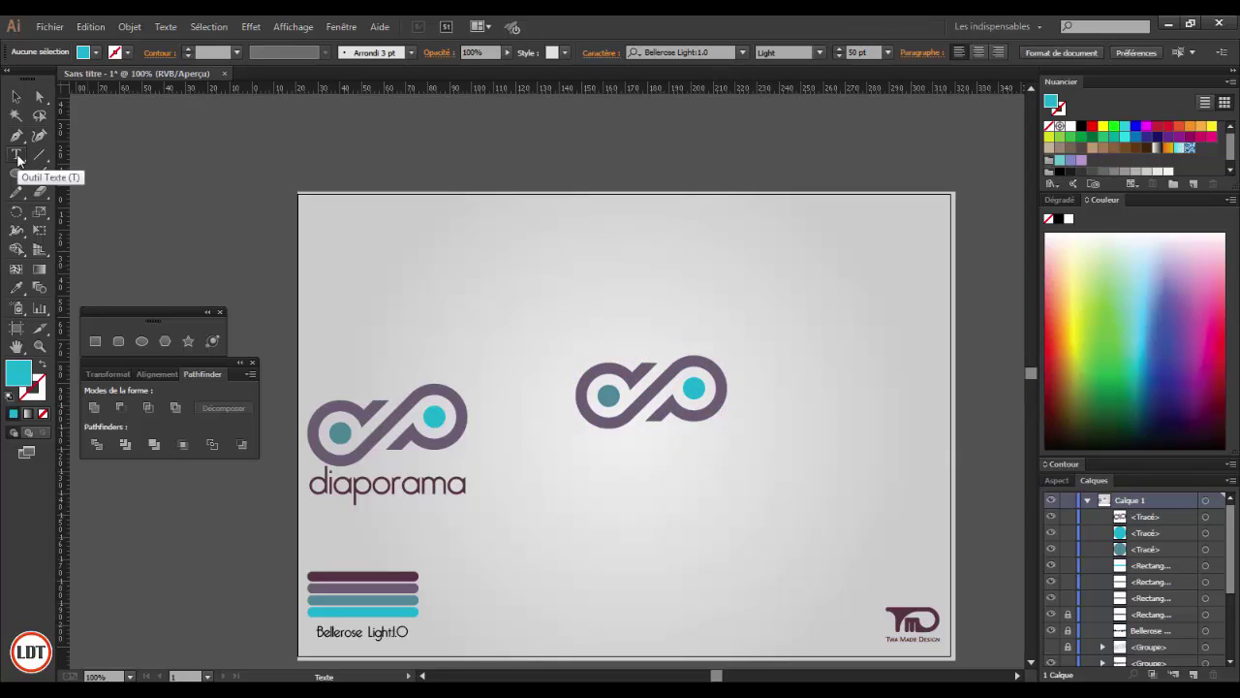
{"action": "left_click", "coordinate": [612, 469]}
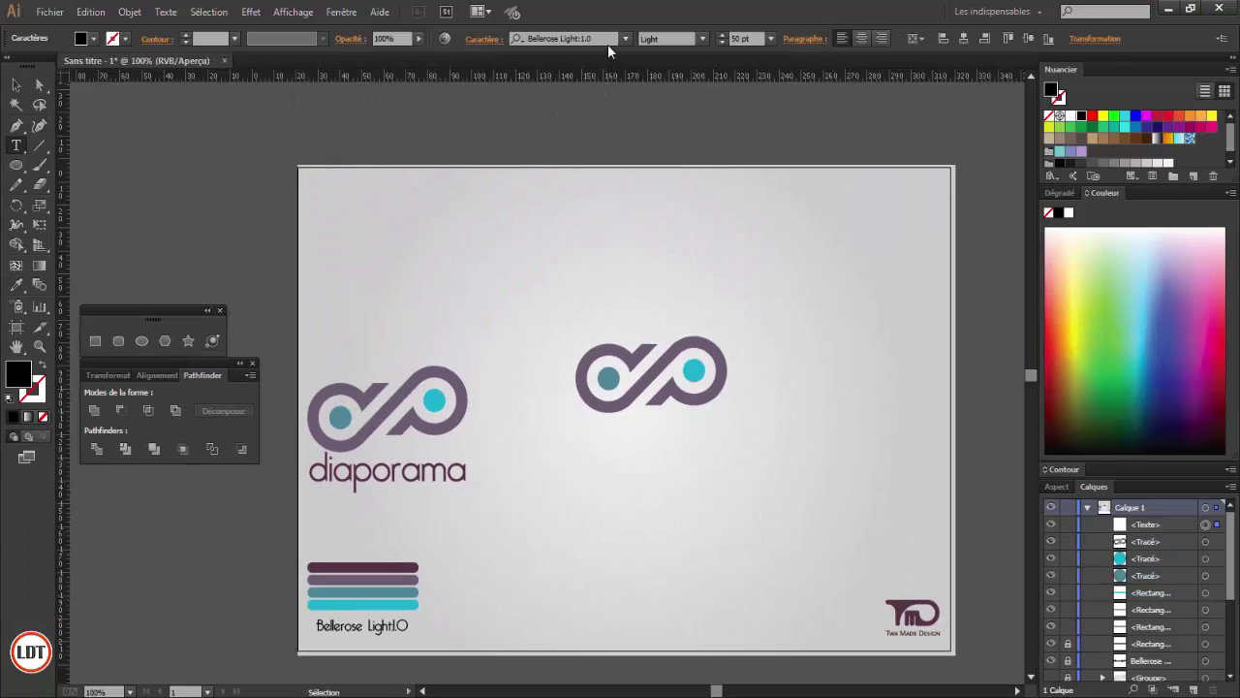
{"action": "left_click", "coordinate": [608, 42]}
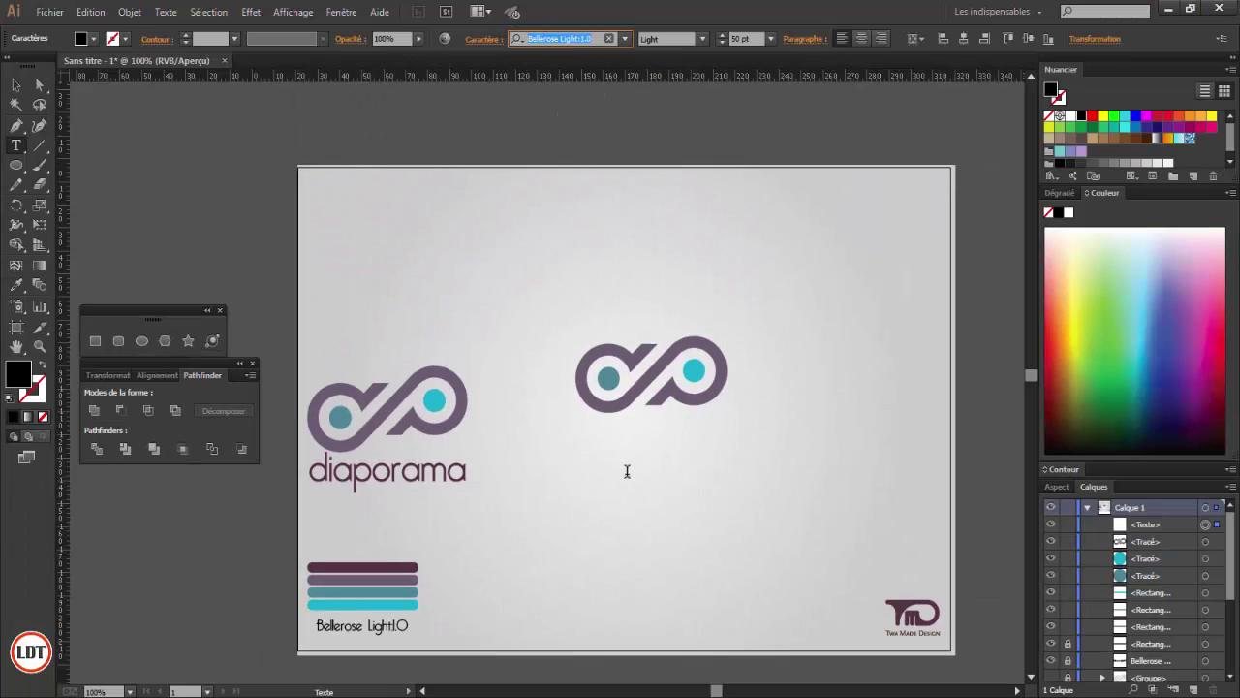
{"action": "key", "text": "Return"}
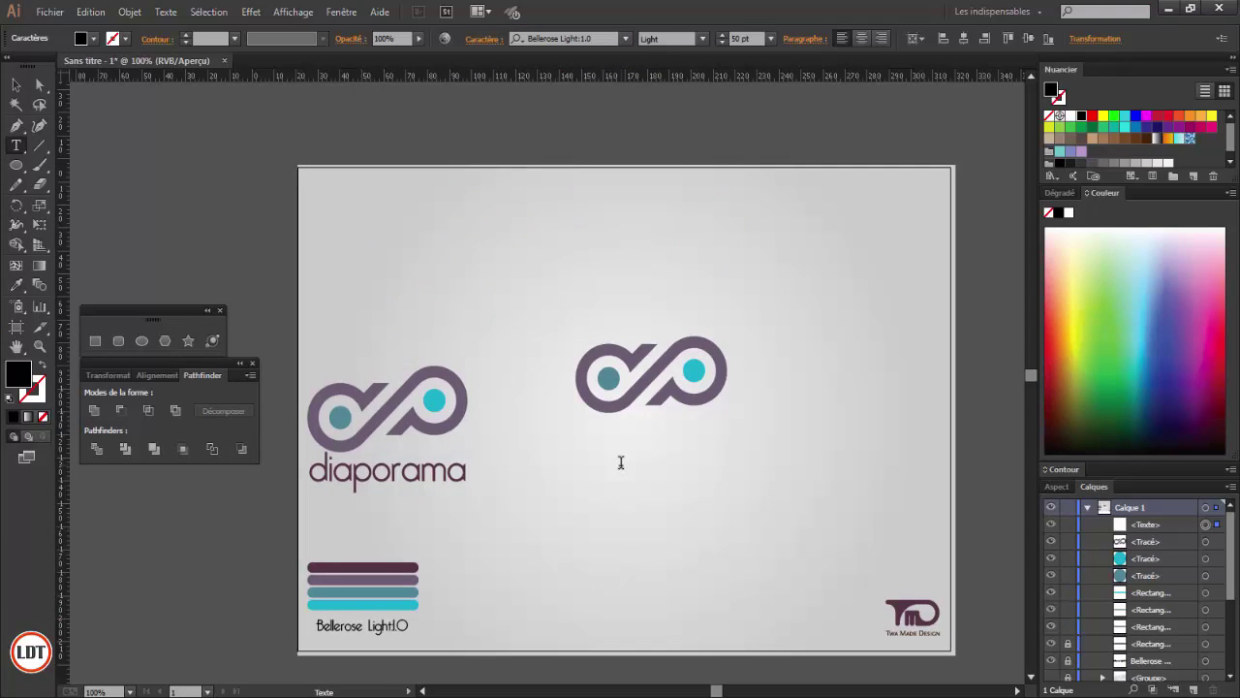
{"action": "type", "text": "diaporama"}
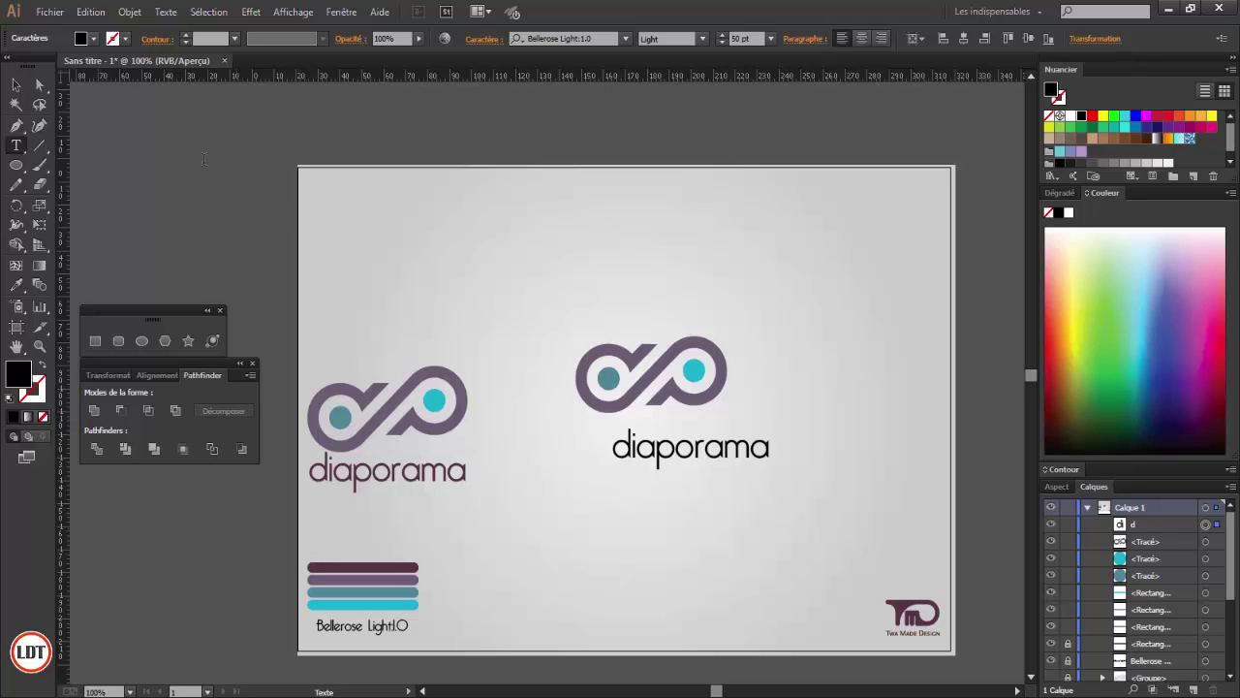
{"action": "left_click", "coordinate": [15, 85]}
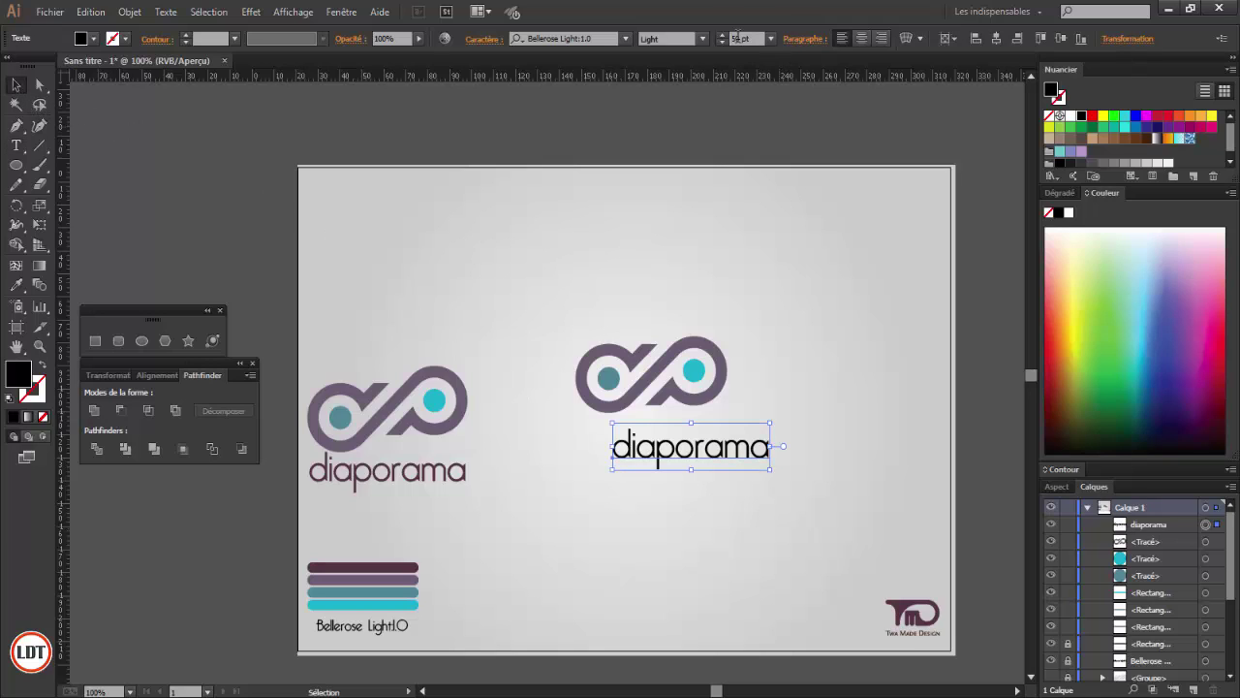
{"action": "left_click", "coordinate": [741, 38]}
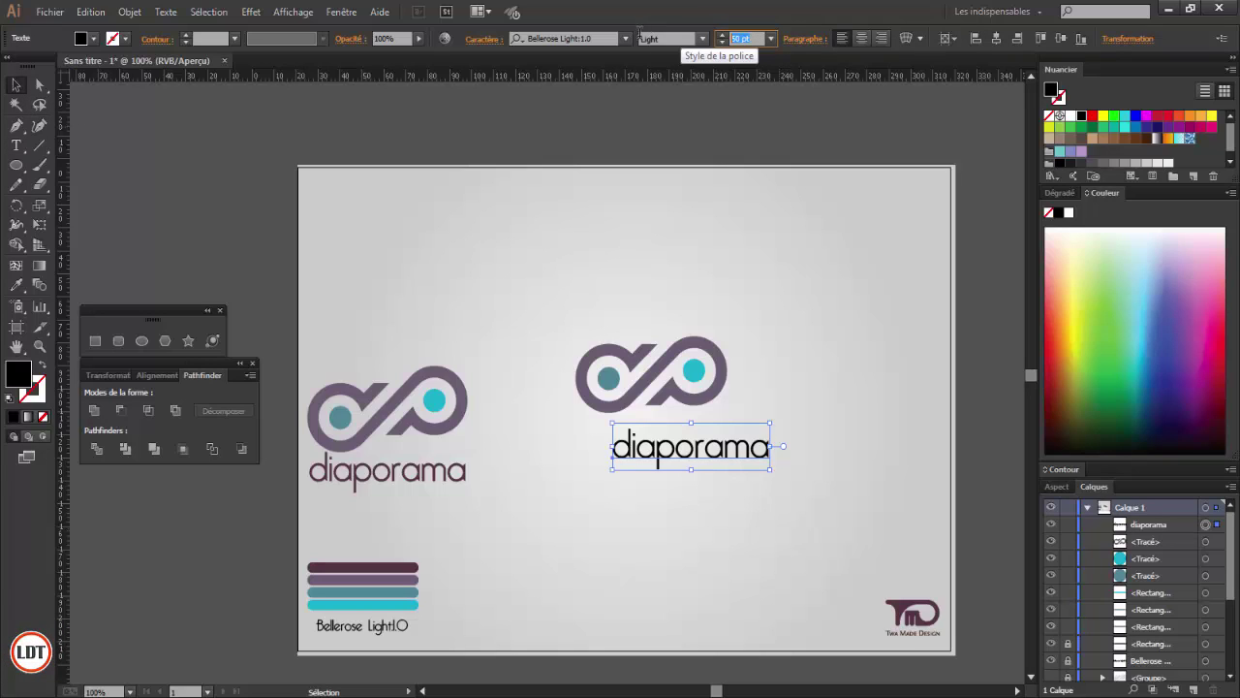
Move the diaporama text left so it sits beneath the dp mark and convert it to outlines
{"action": "left_click_drag", "start_coordinate": [709, 450], "coordinate": [680, 456]}
{"action": "right_click", "coordinate": [673, 451]}
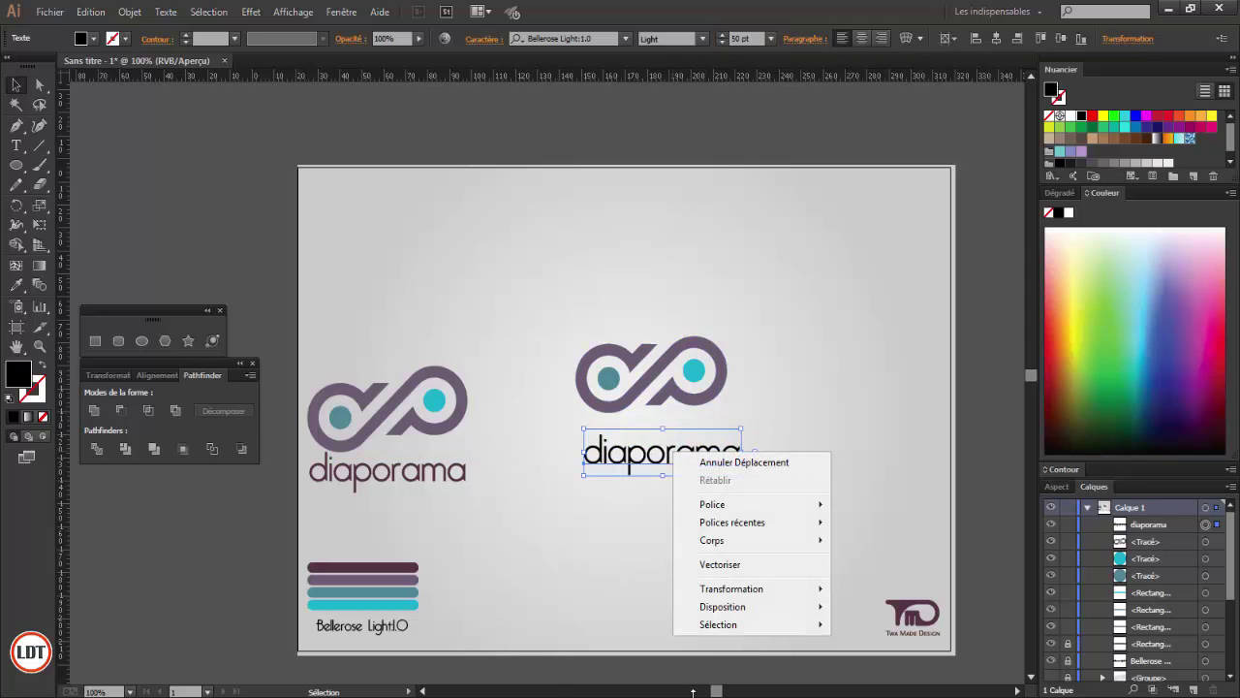
{"action": "left_click", "coordinate": [718, 565]}
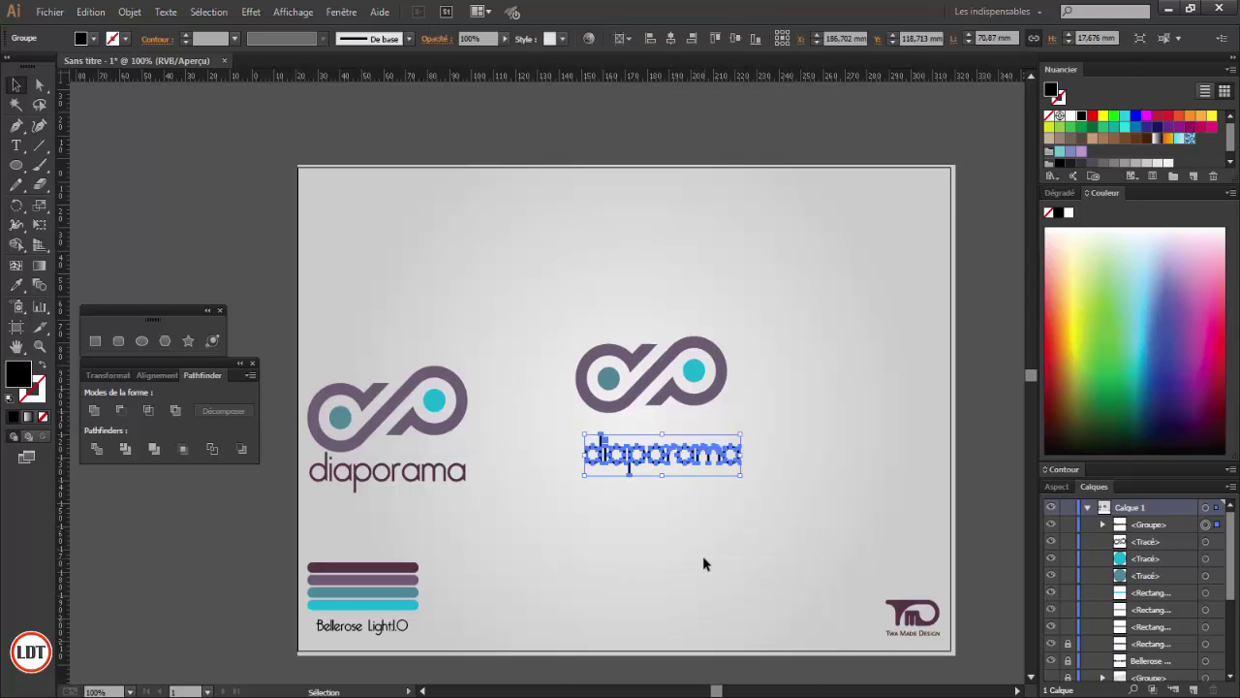
Group the dp shape with its two dots, and centre both the outlined wordmark and the mark group horizontally on the artboard
{"action": "left_click", "coordinate": [671, 39]}
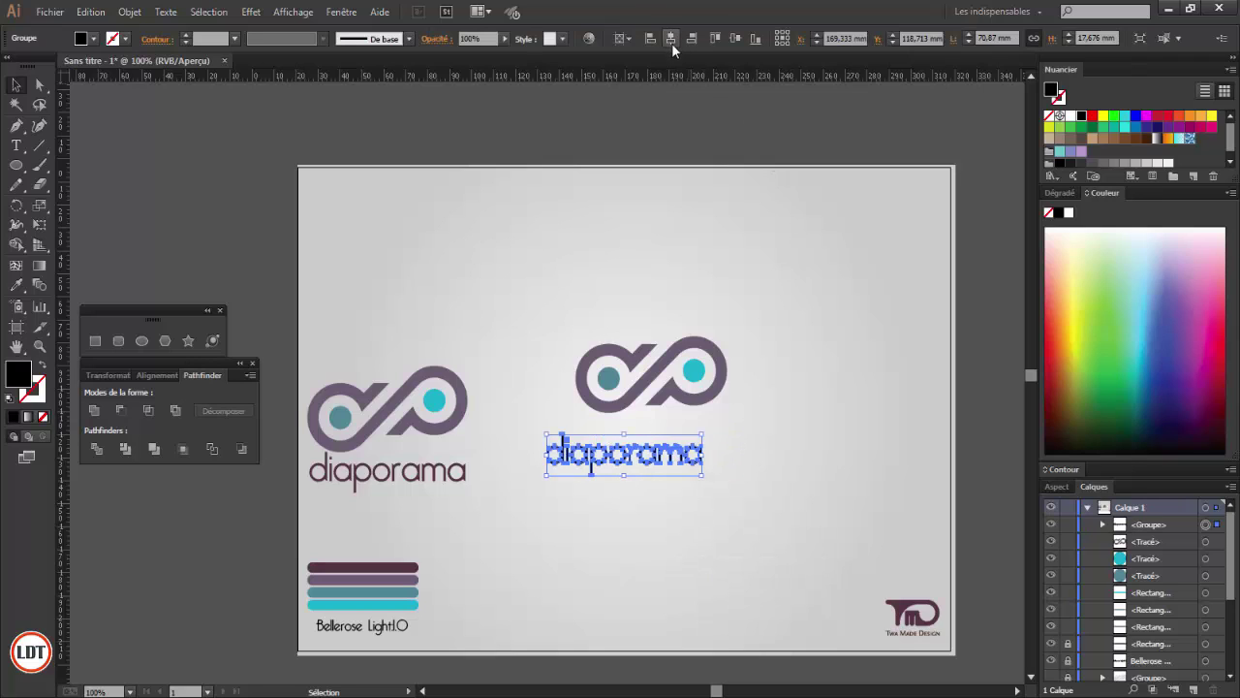
{"action": "left_click_drag", "start_coordinate": [549, 309], "coordinate": [747, 411]}
{"action": "right_click", "coordinate": [708, 371]}
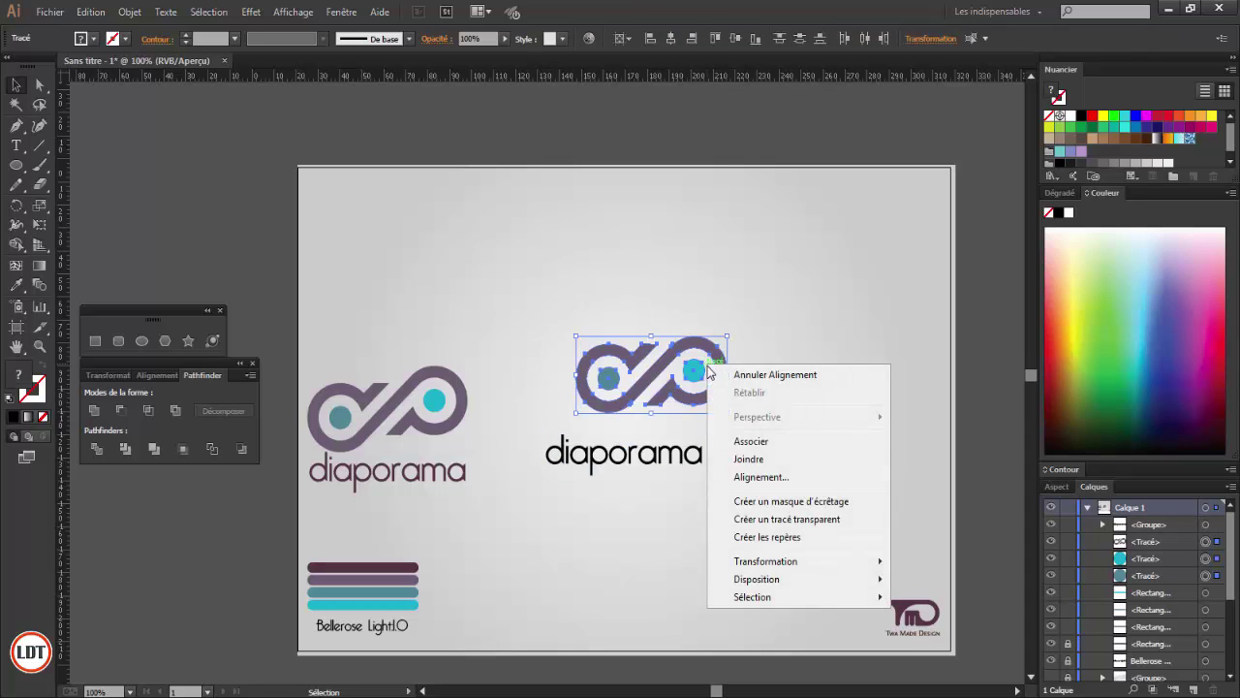
{"action": "left_click", "coordinate": [750, 441]}
{"action": "left_click", "coordinate": [670, 39]}
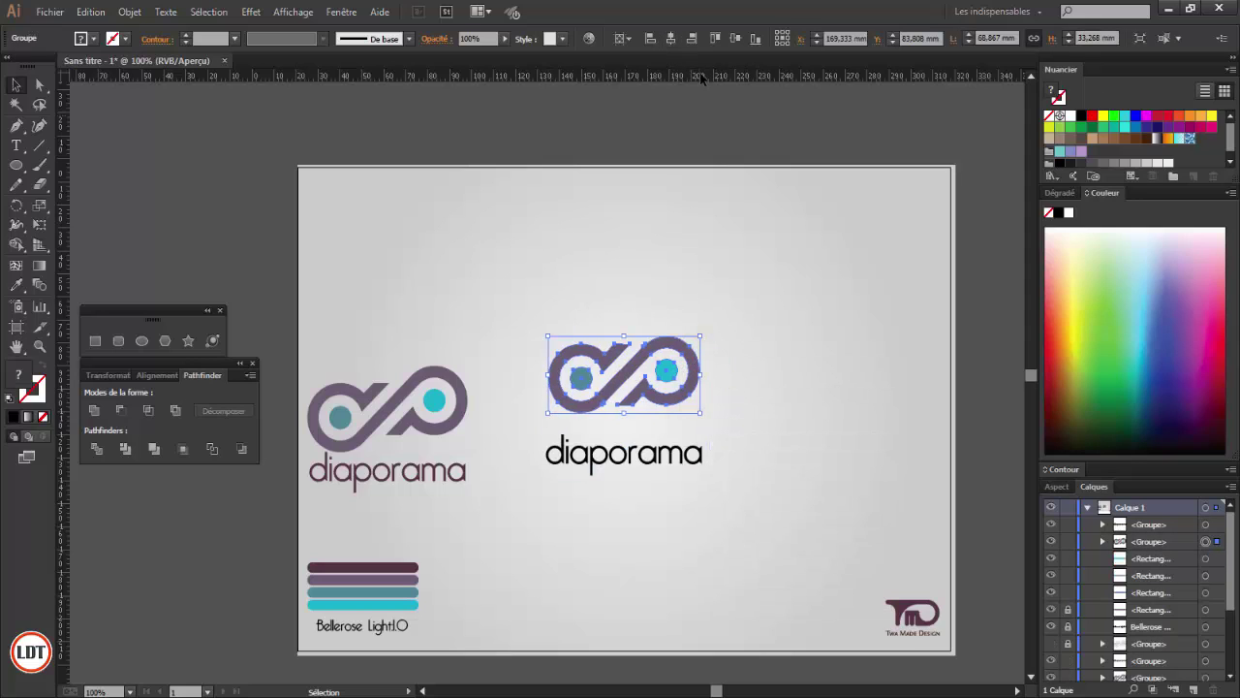
{"action": "left_click", "coordinate": [743, 332]}
Recolour the diaporama wordmark with the dark plum sampled from the uppermost bar of the reference palette
{"action": "scroll", "coordinate": [742, 334], "scroll_direction": "down", "scroll_amount": 1}
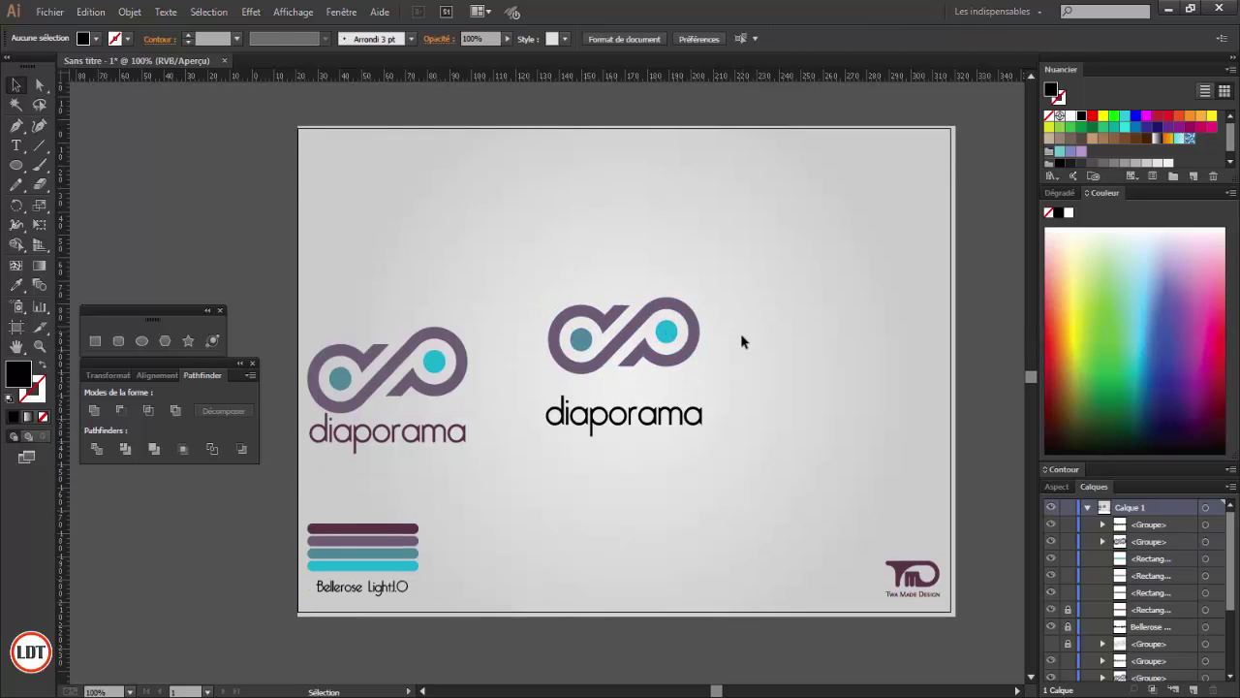
{"action": "left_click", "coordinate": [684, 418]}
{"action": "left_click", "coordinate": [18, 286]}
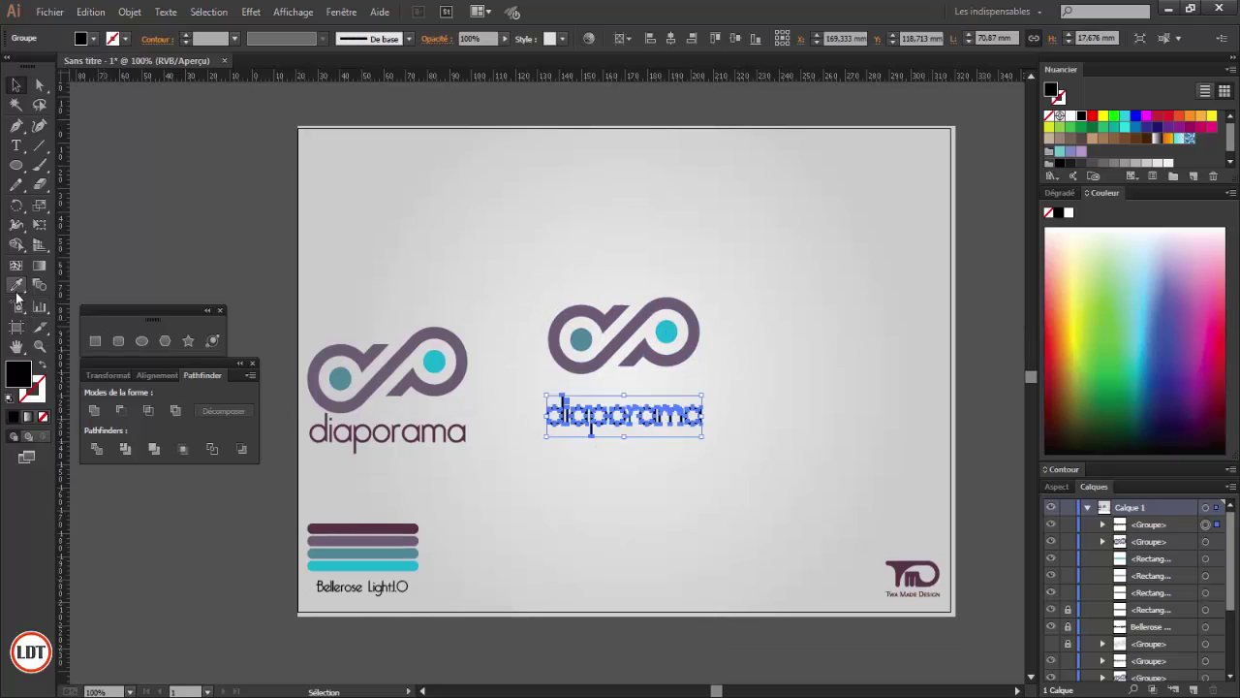
{"action": "left_click", "coordinate": [398, 524]}
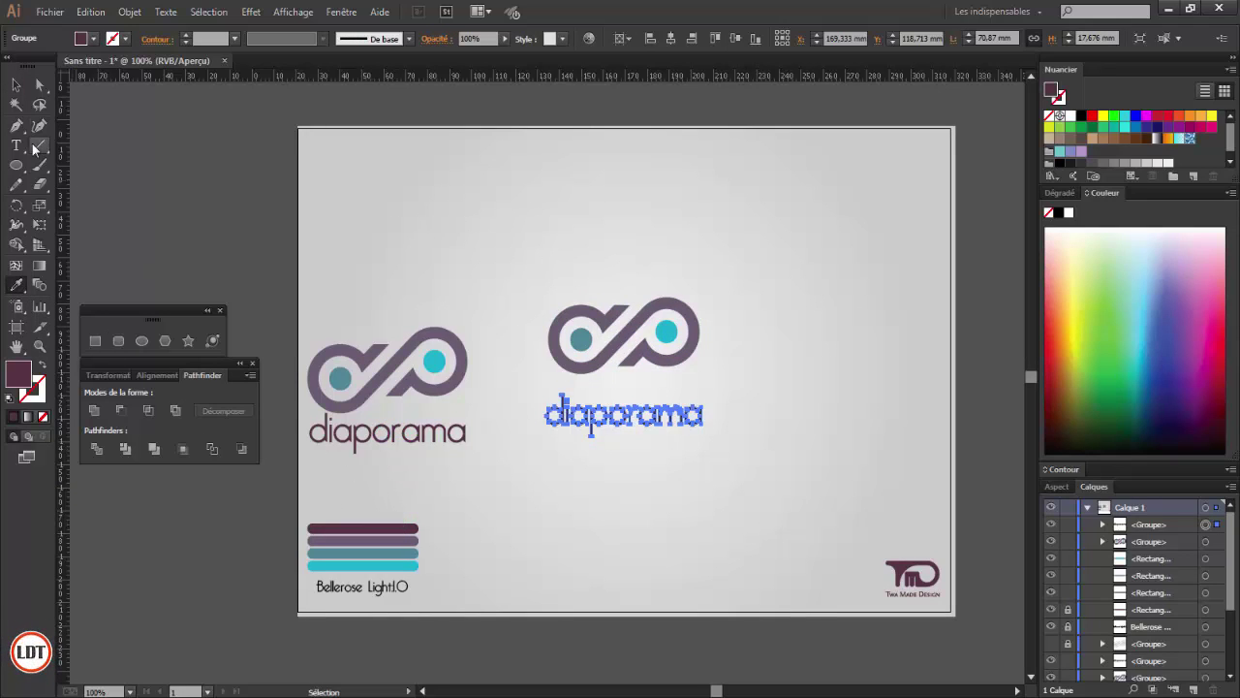
{"action": "left_click", "coordinate": [15, 86]}
{"action": "left_click", "coordinate": [630, 271]}
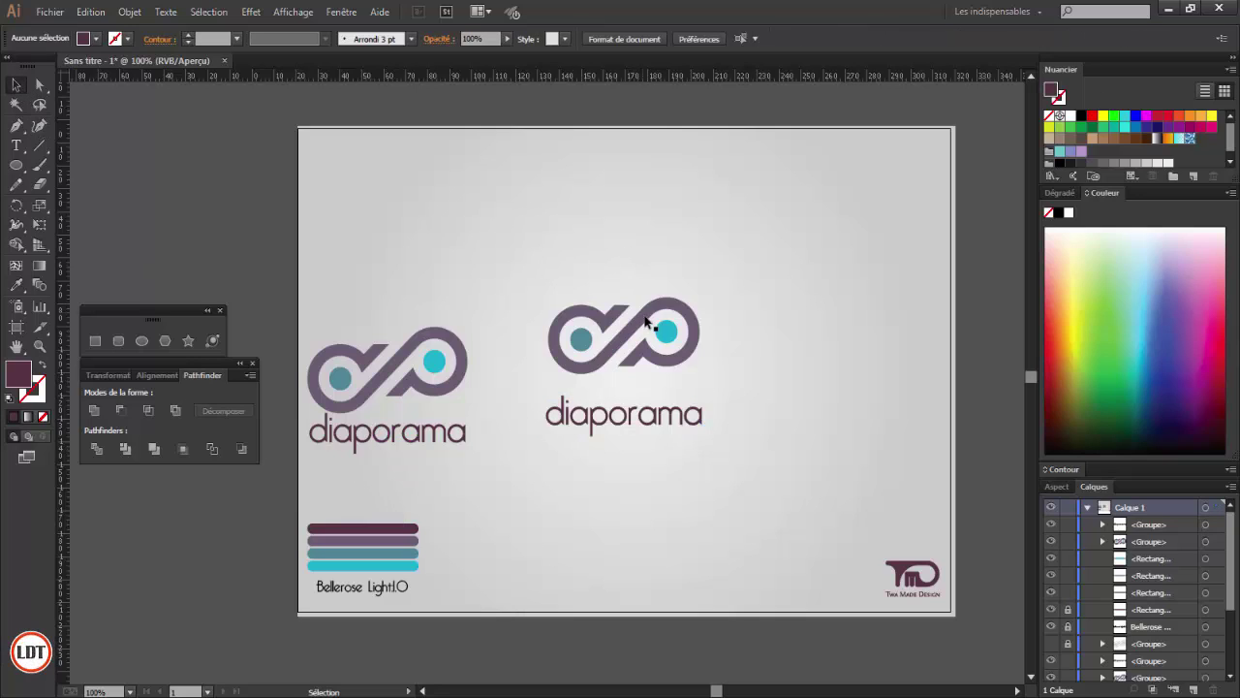
Move the dp mark group straight down about 11 mm, close to the wordmark
{"action": "left_click_drag", "start_coordinate": [647, 325], "coordinate": [649, 349]}
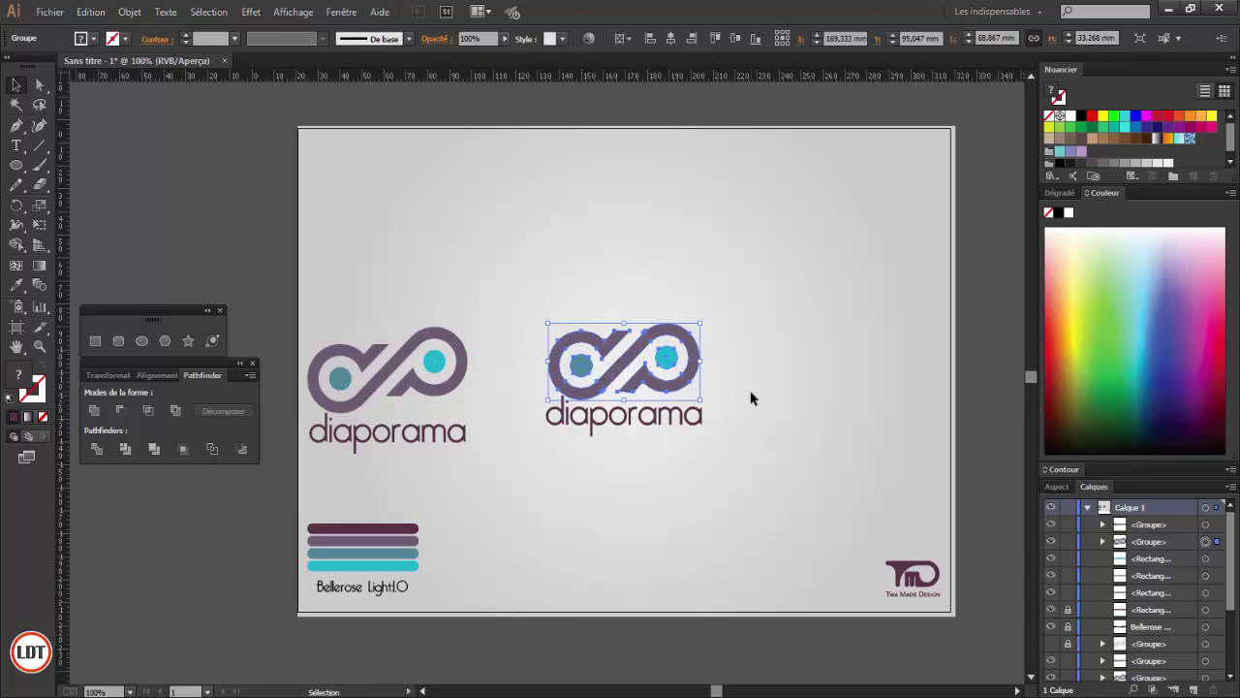
{"action": "left_click", "coordinate": [753, 397]}
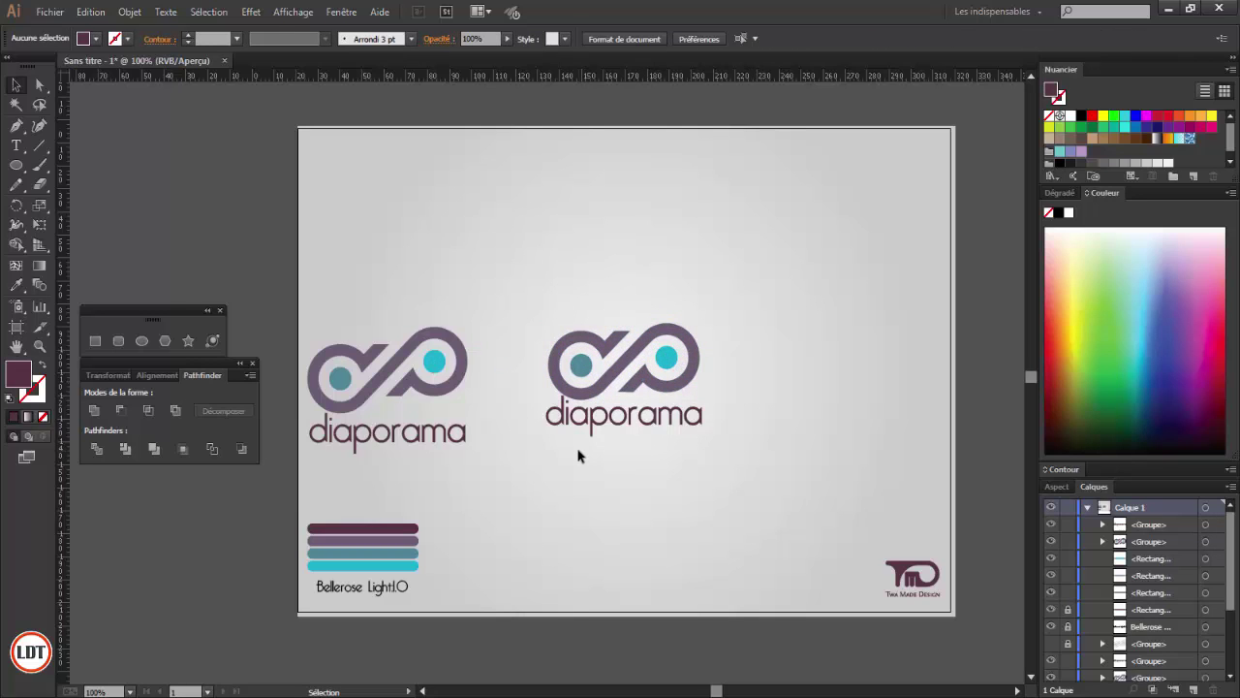
Nudge the dp mark group up about 1 mm to match the reference logo's gap above the wordmark
{"action": "scroll", "coordinate": [579, 453], "scroll_direction": "up", "scroll_amount": 2}
{"action": "scroll", "coordinate": [578, 456], "scroll_direction": "left", "scroll_amount": 5}
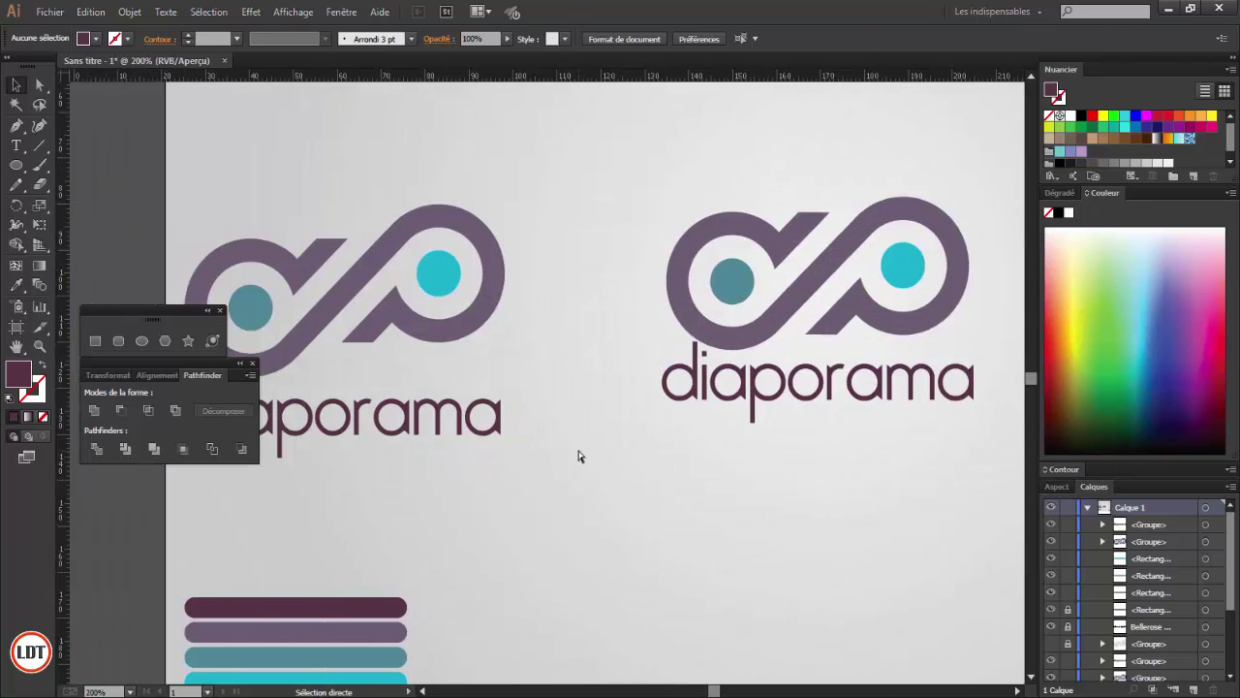
{"action": "key", "text": "v"}
{"action": "key", "text": "alt"}
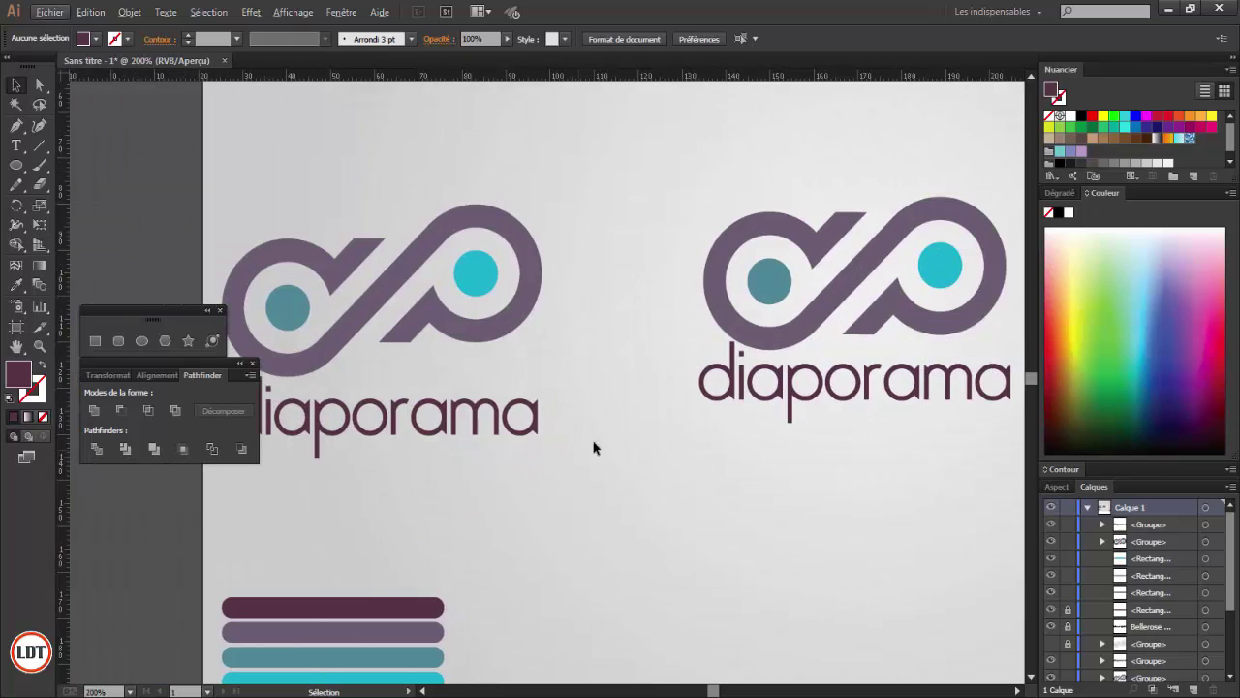
{"action": "left_click", "coordinate": [785, 332]}
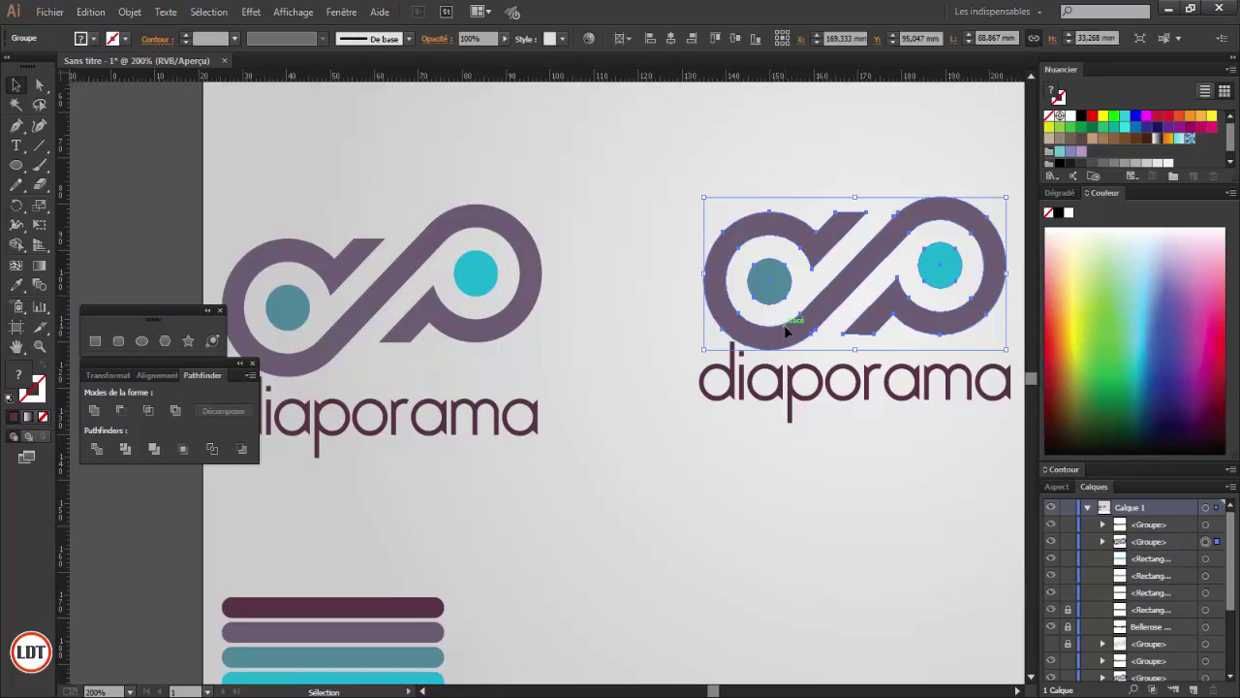
{"action": "key", "text": "Up"}
{"action": "key", "text": "Up"}
{"action": "key", "text": "Up"}
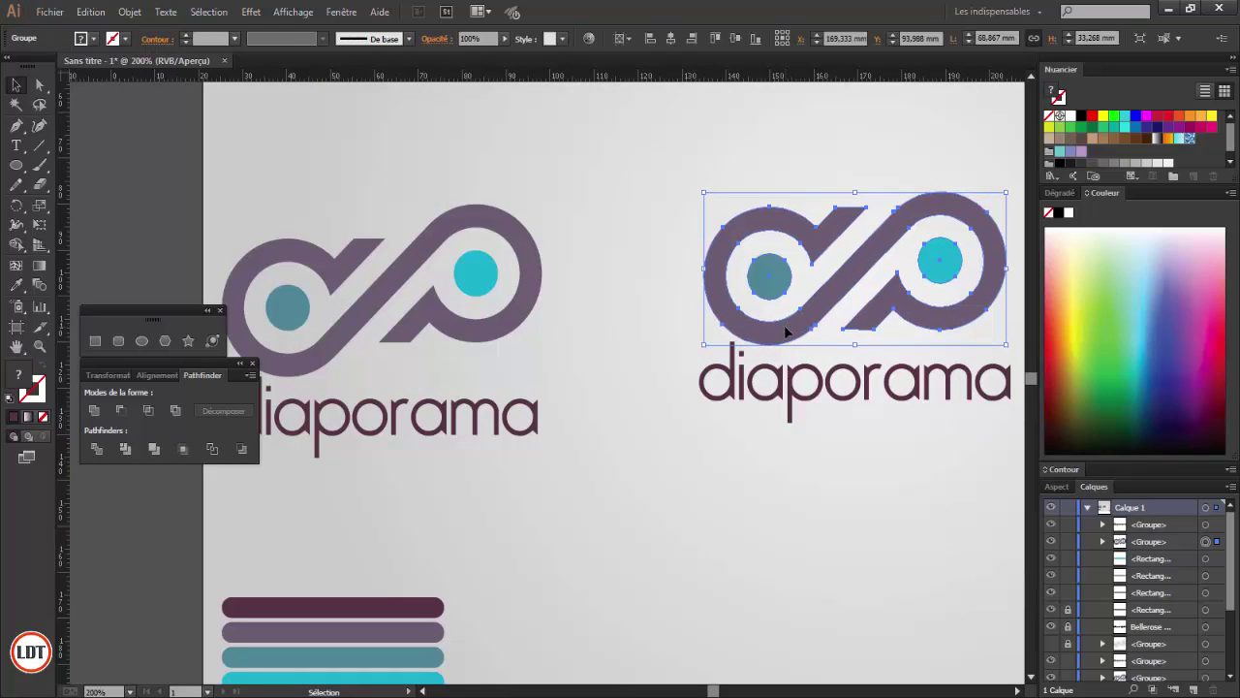
{"action": "scroll", "coordinate": [758, 470], "scroll_direction": "down", "scroll_amount": 1}
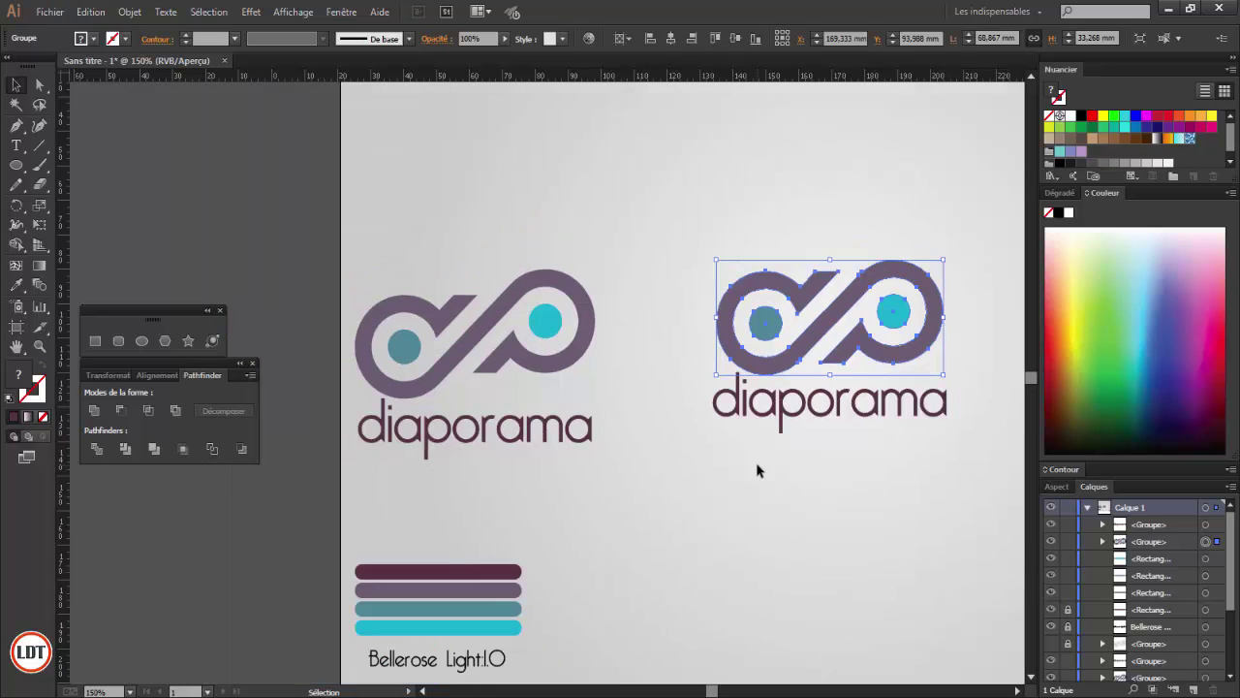
{"action": "left_click", "coordinate": [758, 481]}
Move the whole logo, mark and wordmark together, horizontally to the right, farther from the reference logo
{"action": "key", "text": "ctrl+1"}
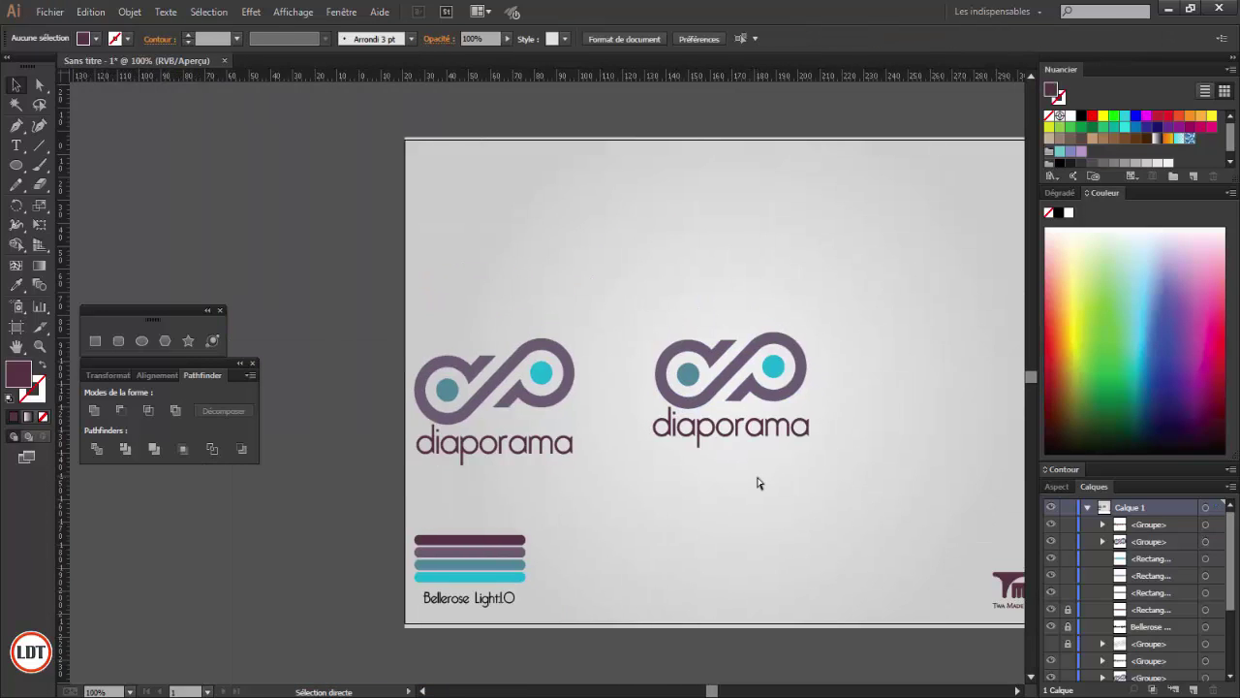
{"action": "left_click_drag", "start_coordinate": [607, 331], "coordinate": [805, 488]}
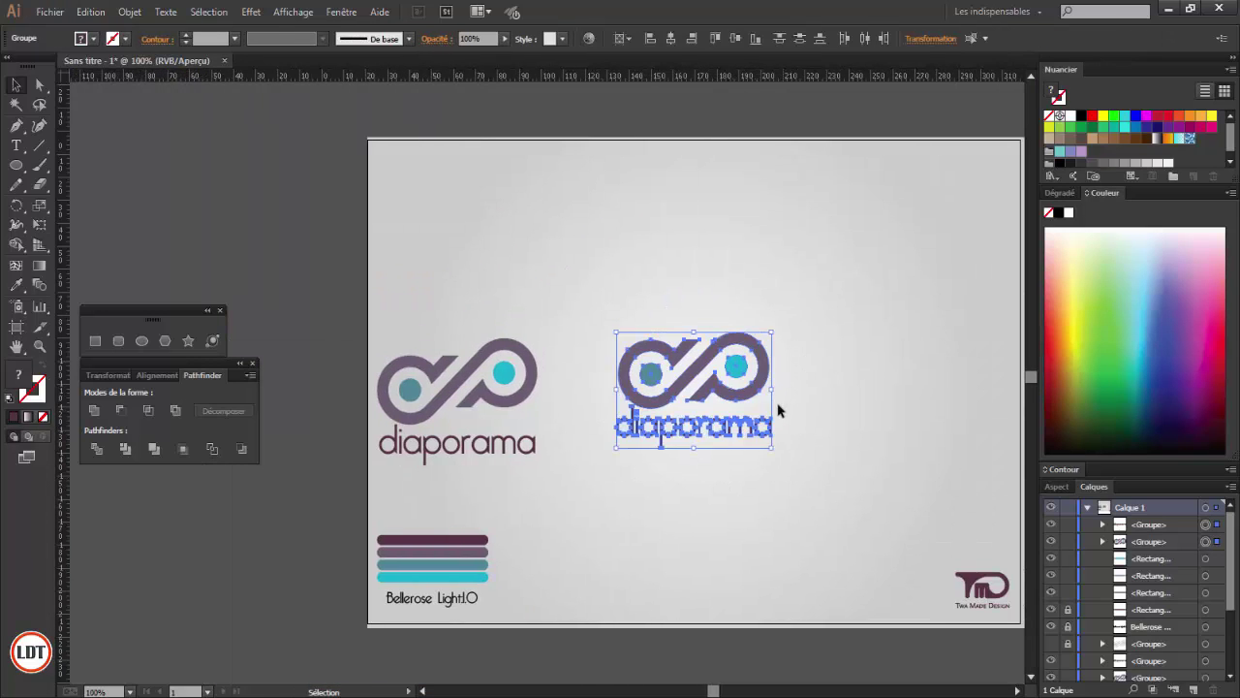
{"action": "left_click_drag", "start_coordinate": [760, 393], "coordinate": [806, 399]}
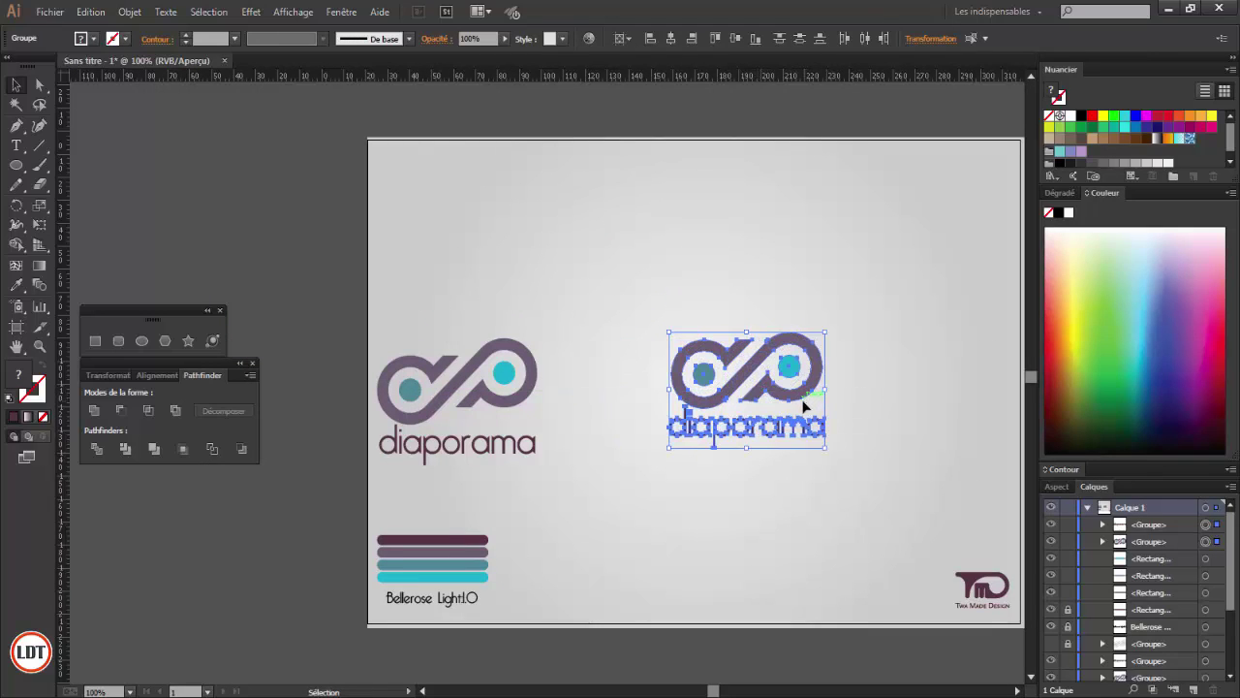
{"action": "left_click", "coordinate": [871, 448]}
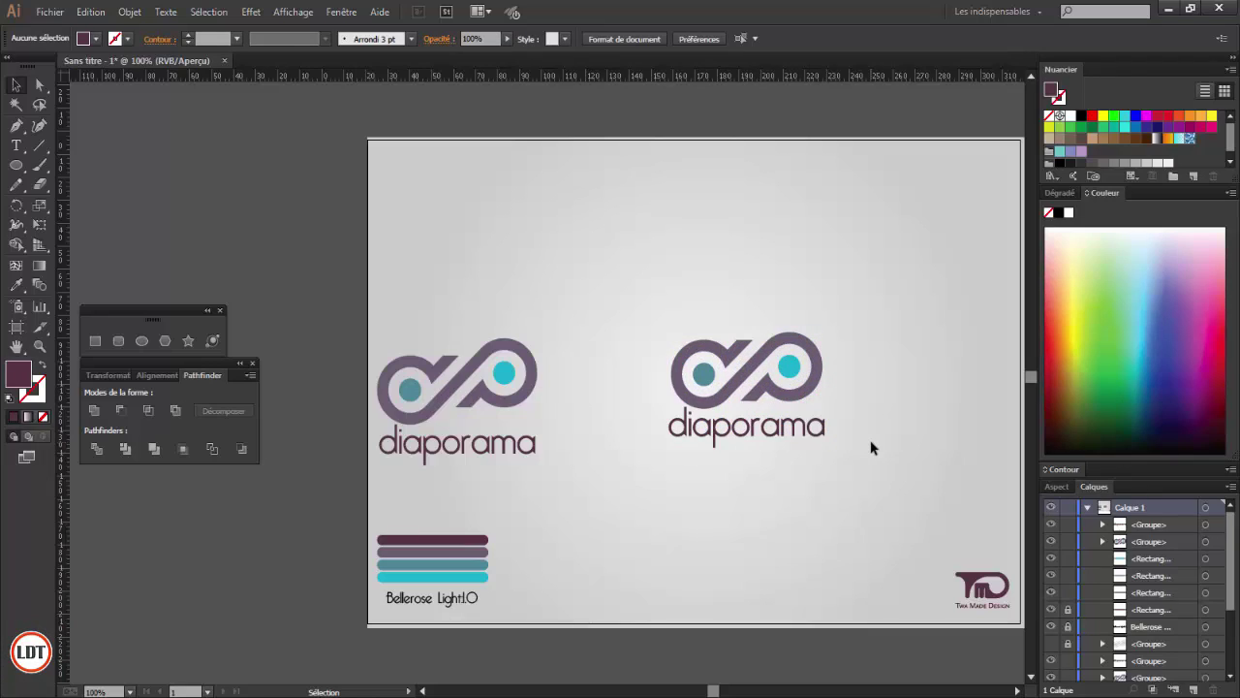
{"action": "scroll", "coordinate": [873, 445], "scroll_direction": "right", "scroll_amount": 2}
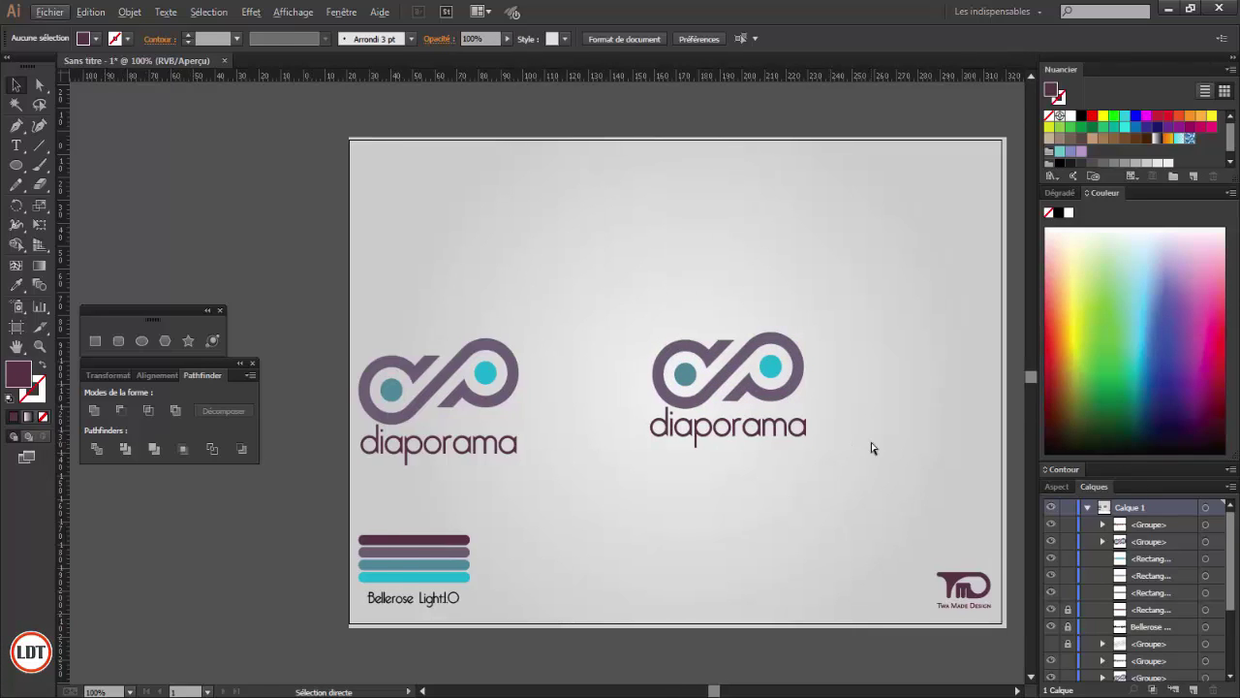